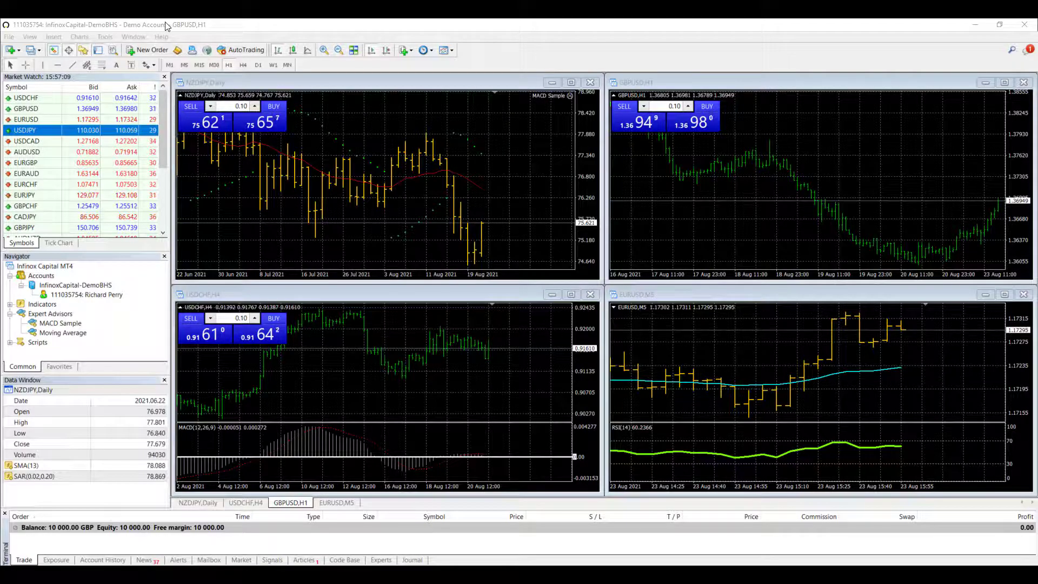
Step: Look through the File and Help menus, then open a second GBPUSD,H1 chart from Market Watch
click(111, 28)
click(11, 37)
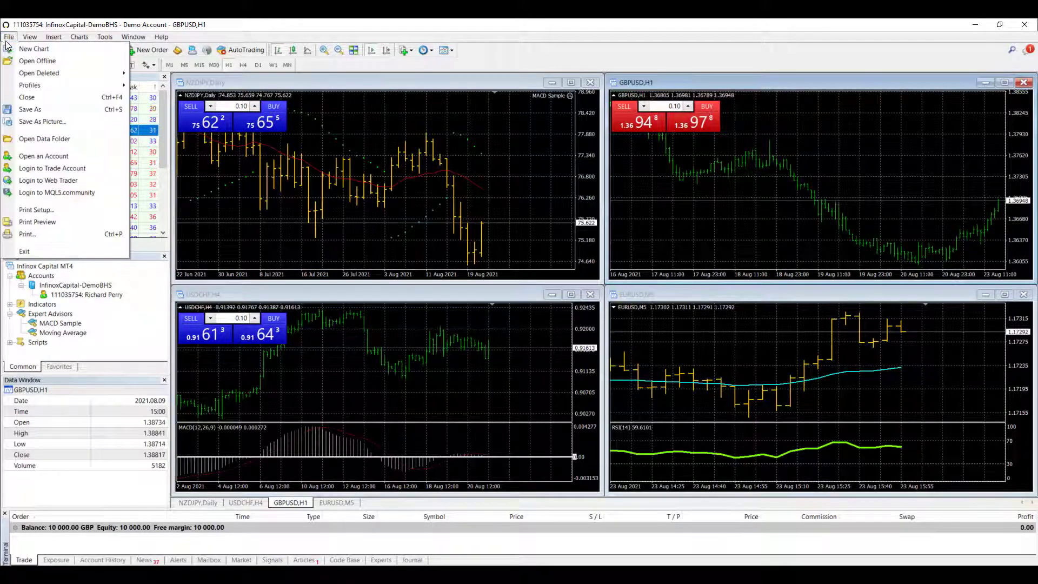
key(Escape)
click(162, 37)
click(196, 34)
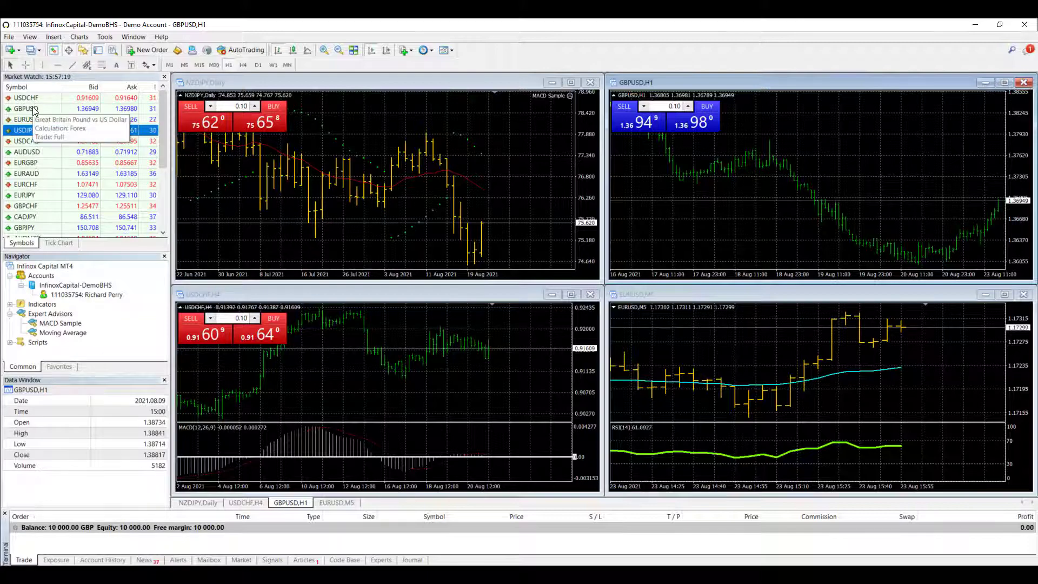
right_click(32, 106)
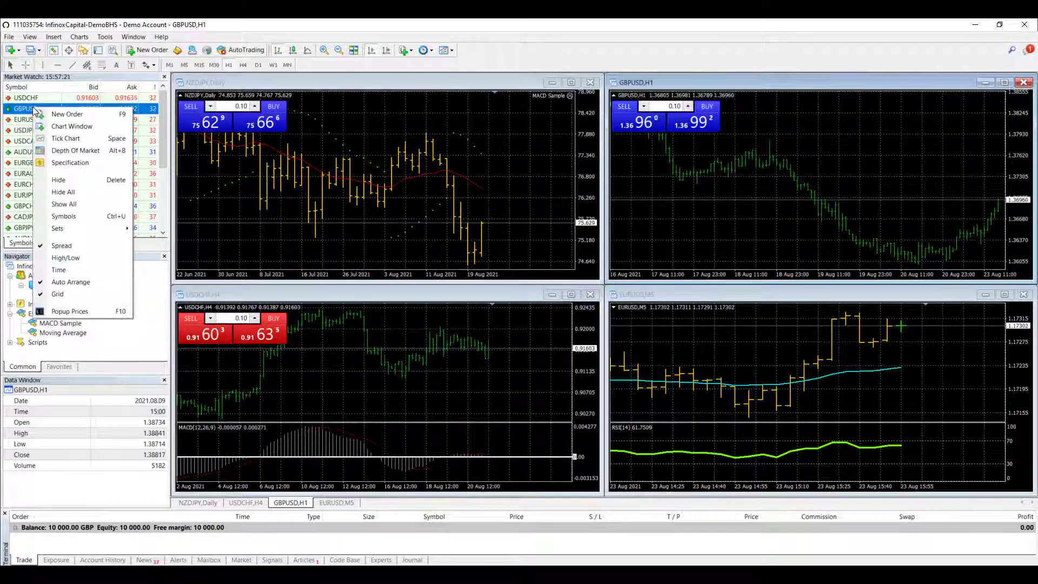
click(69, 126)
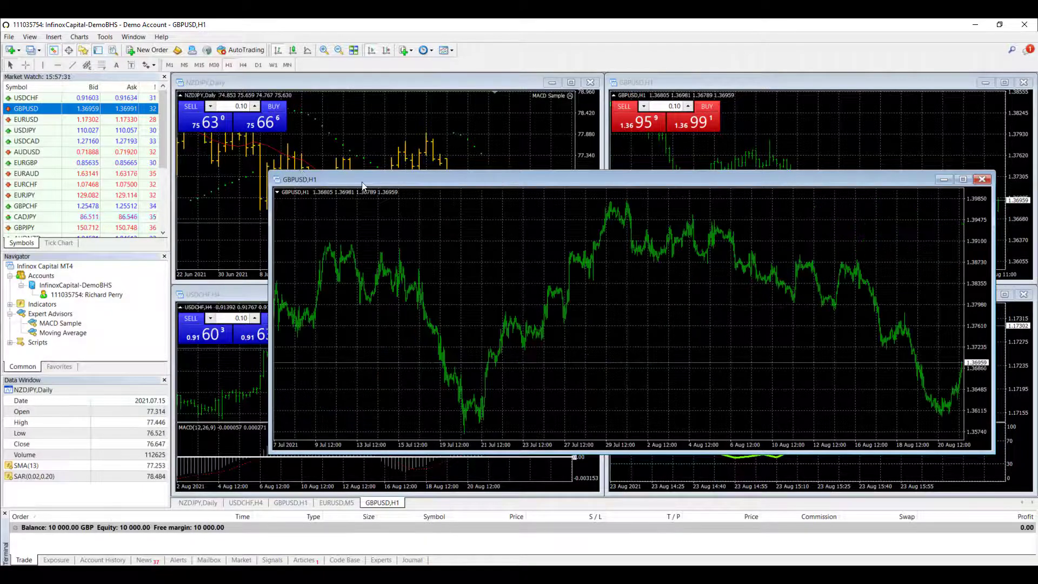
Step: Shrink the new GBPUSD,H1 chart window, move it right and make it taller
drag(354, 175, 380, 163)
drag(299, 161, 537, 225)
drag(638, 230, 589, 198)
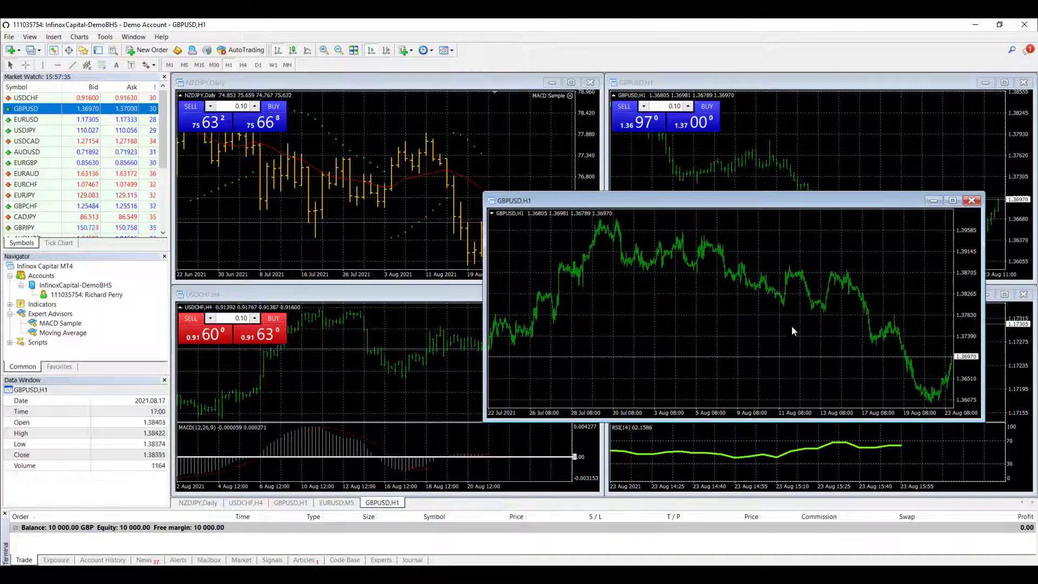
drag(693, 194, 692, 143)
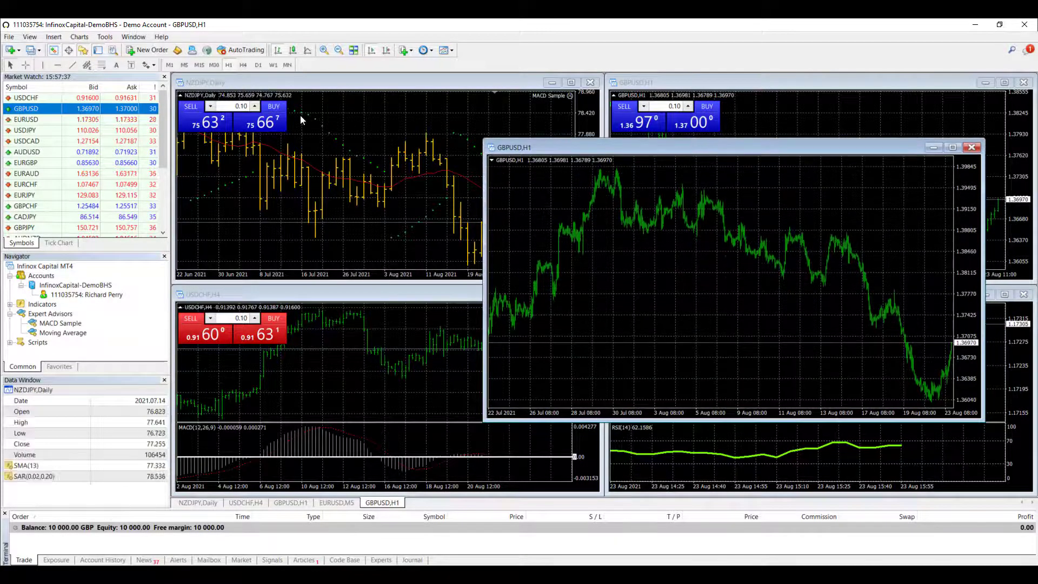
Step: Bring the NZDJPY,Daily and EURUSD,M5 charts forward and enlarge both windows
click(394, 79)
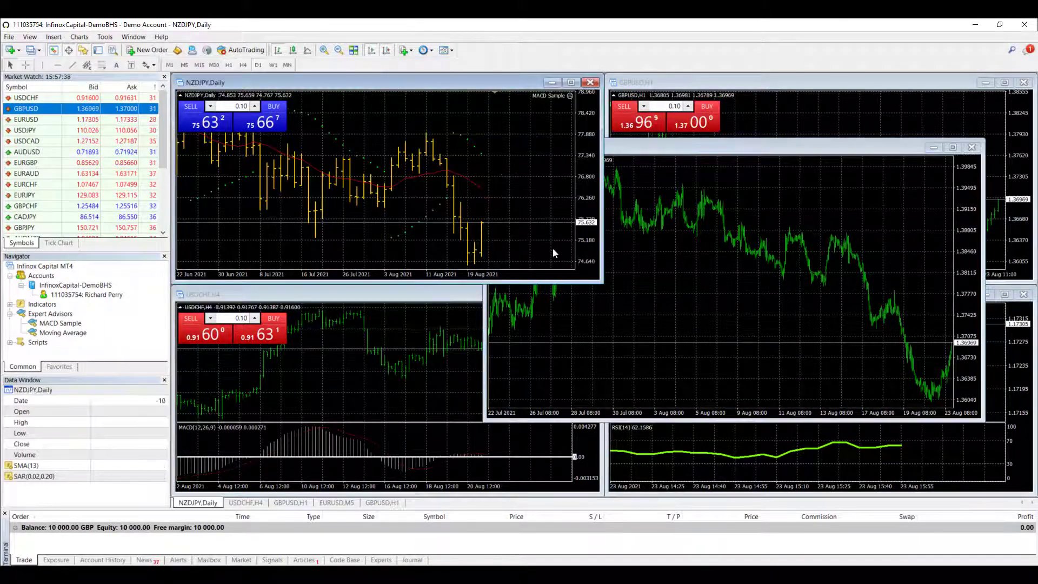
click(605, 286)
click(478, 81)
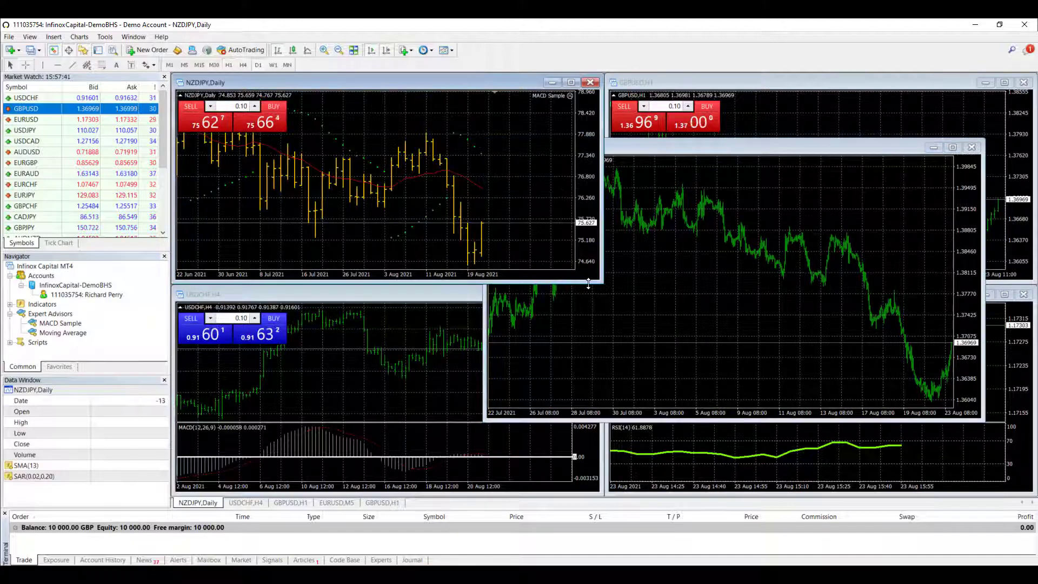
drag(604, 283, 699, 353)
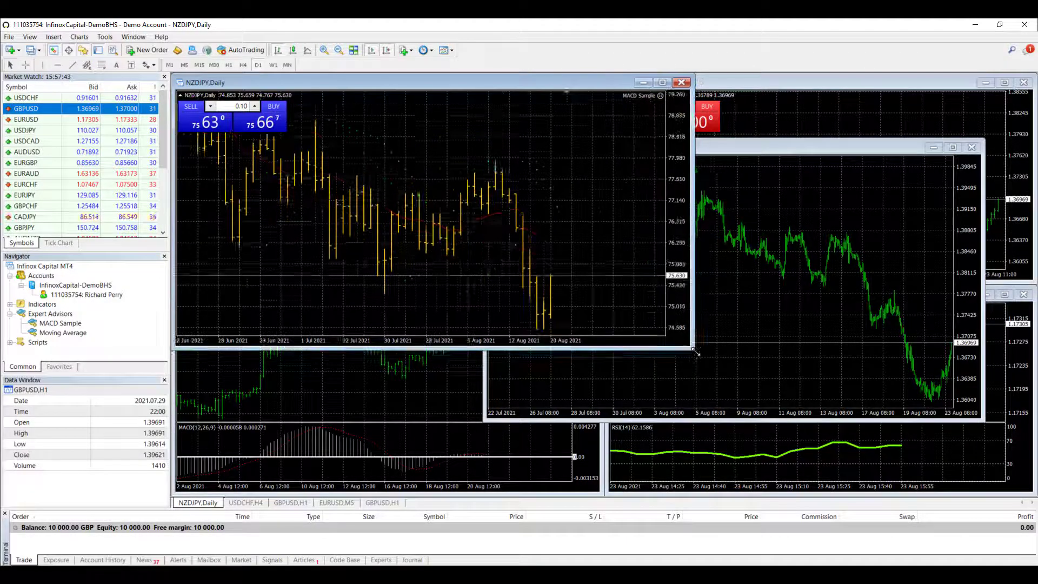
click(674, 457)
drag(606, 289, 520, 245)
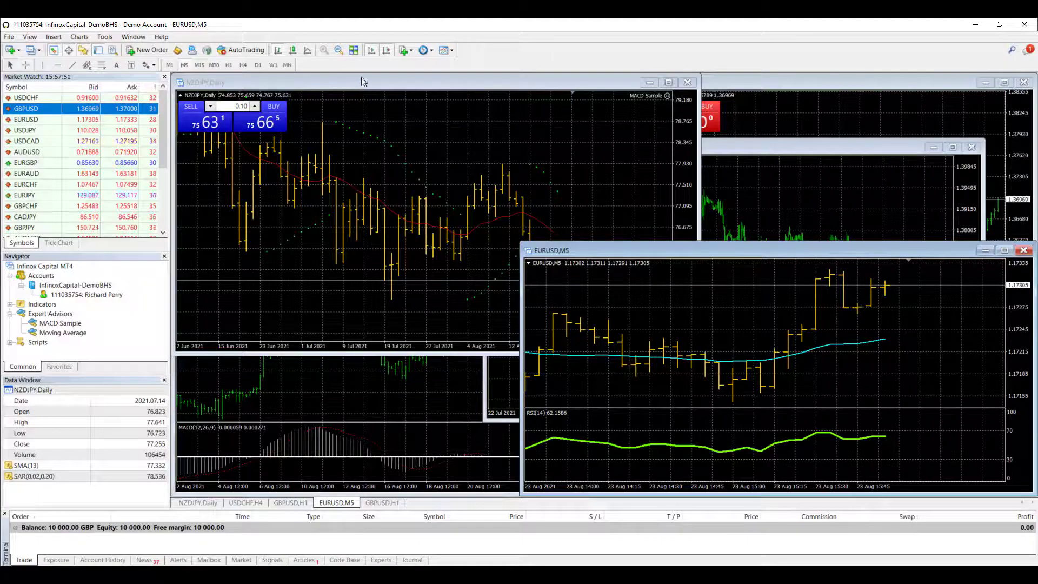
Step: Tile the charts, enlarge NZDJPY and GBPUSD,H1, then maximize the GBPUSD,H1 chart
click(353, 50)
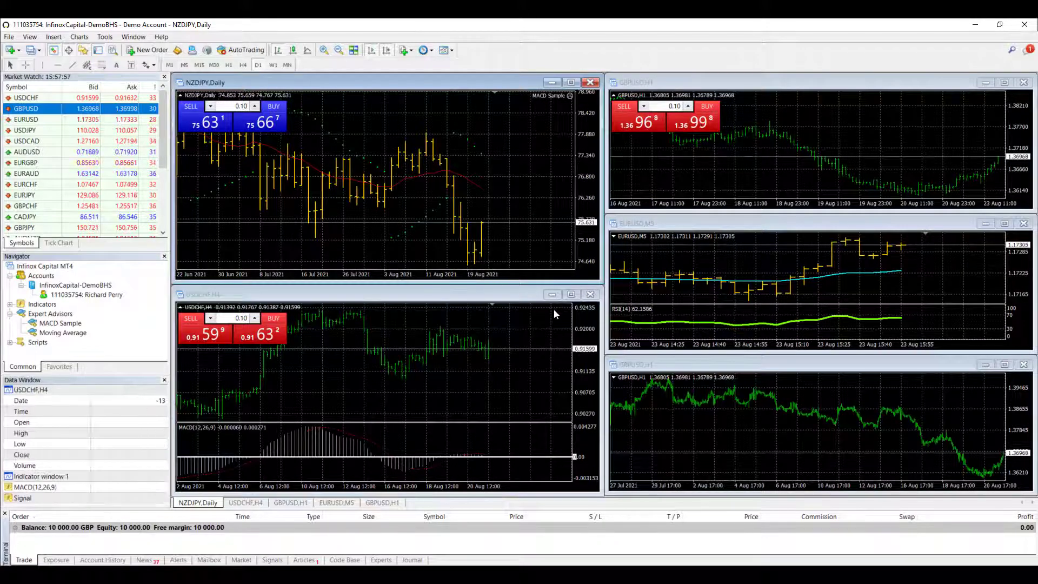
drag(600, 284, 799, 413)
click(626, 366)
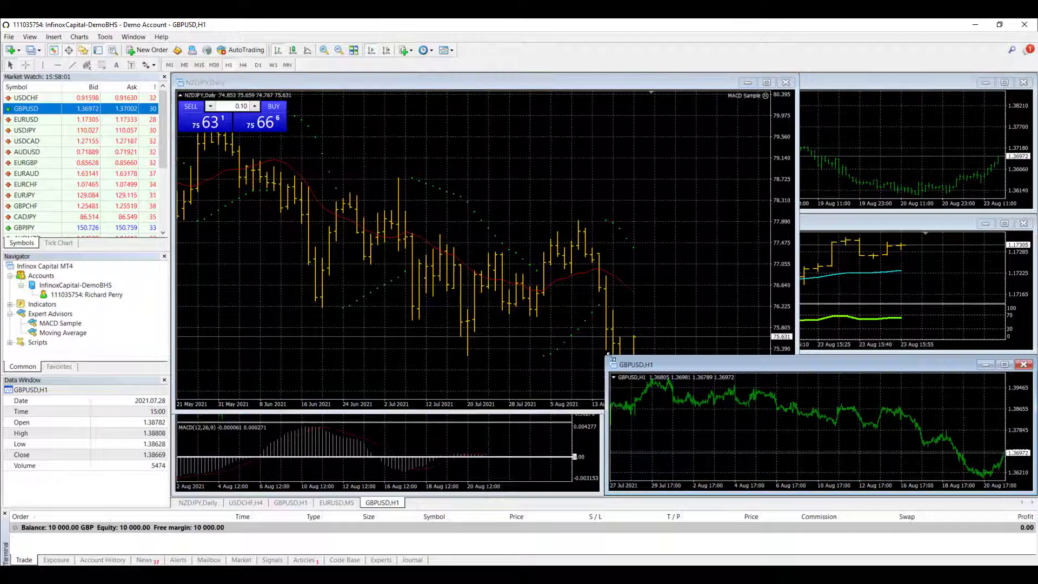
drag(609, 357, 483, 260)
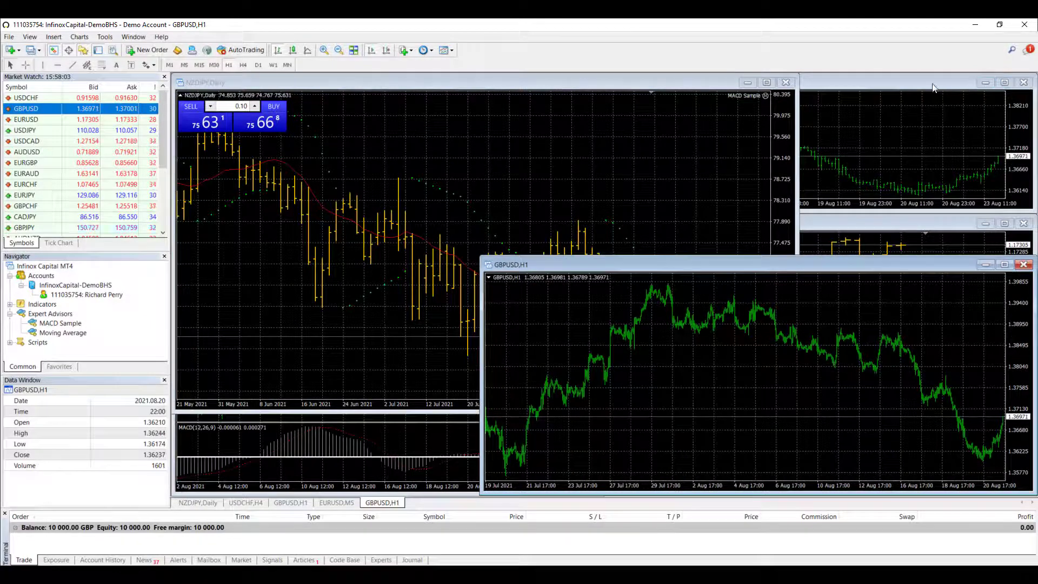
double_click(855, 81)
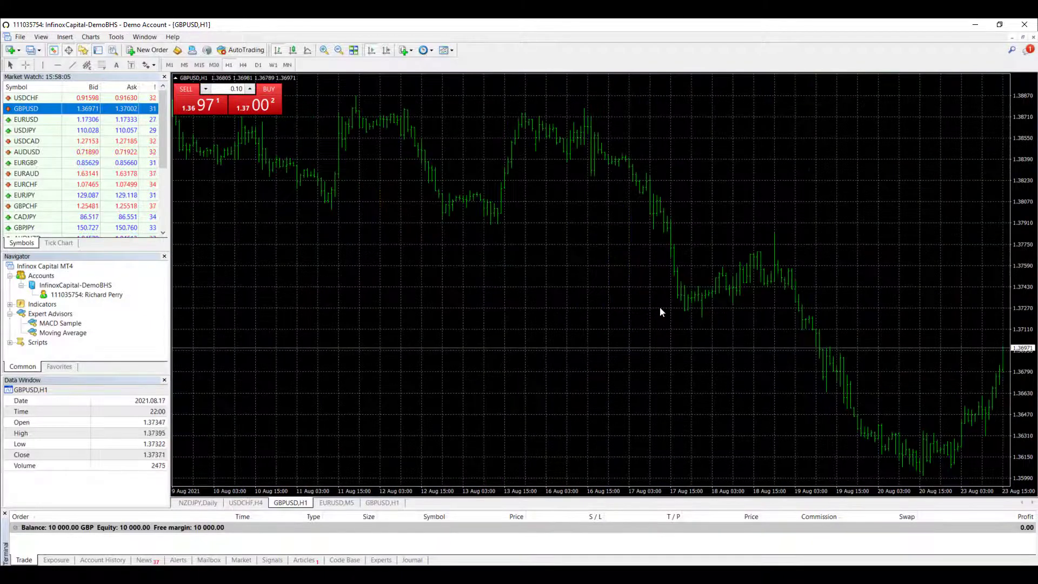
Step: Cycle through the five chart tabs, then restore the windows with GBPUSD,H1 at the top centre
click(201, 505)
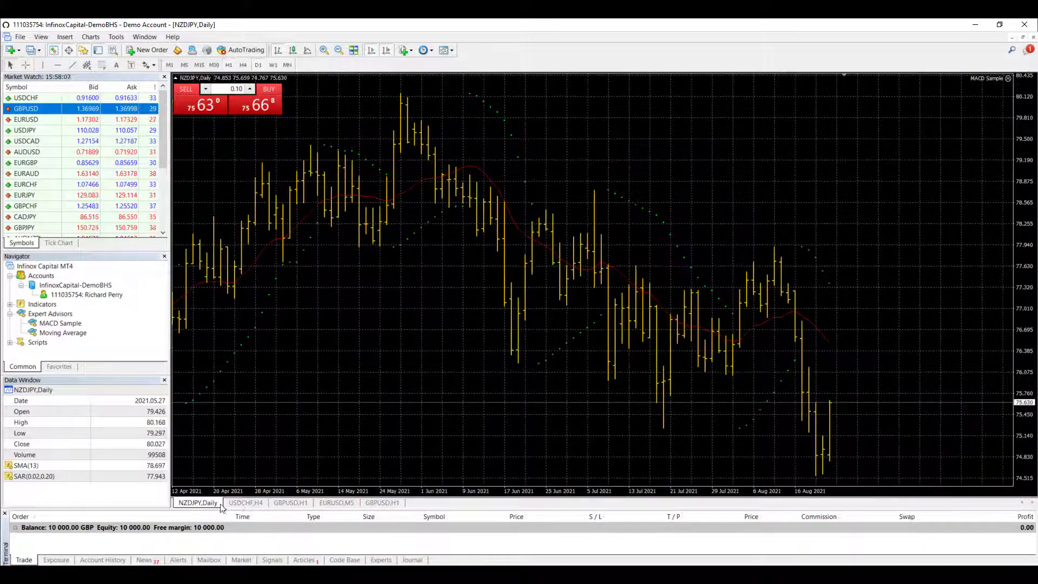
click(258, 504)
click(290, 503)
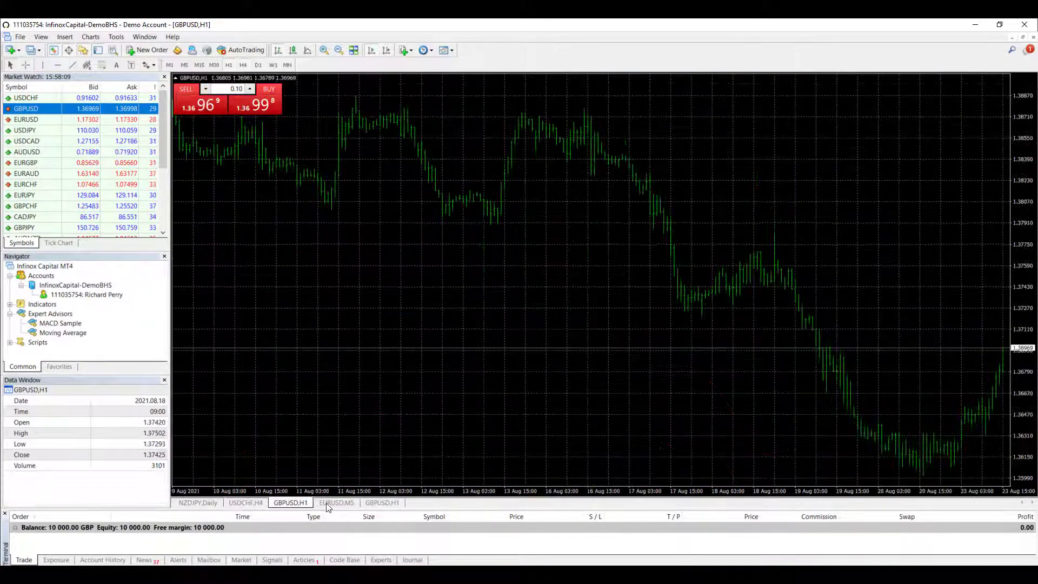
click(336, 503)
click(382, 503)
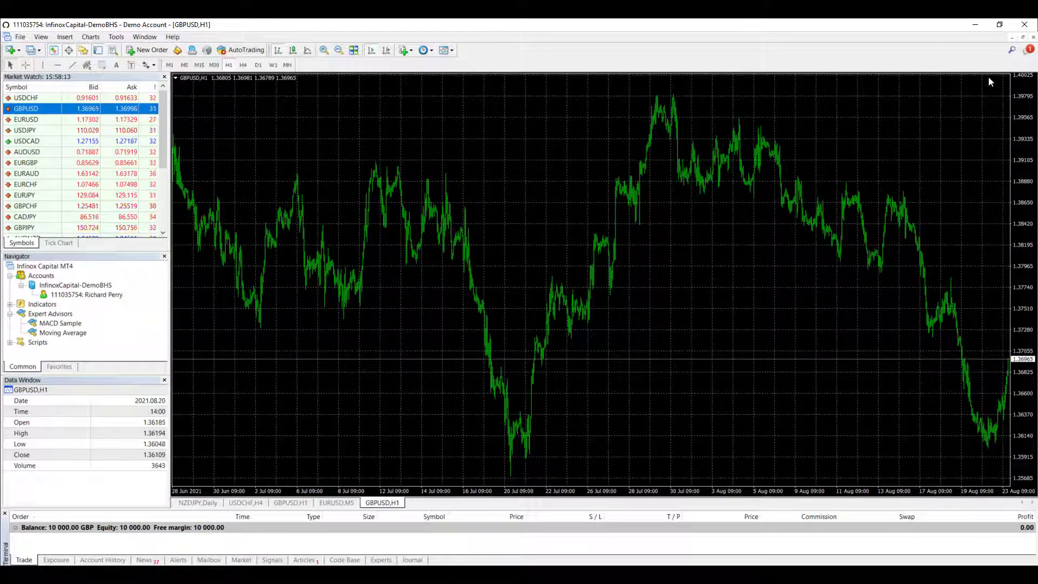
click(1024, 37)
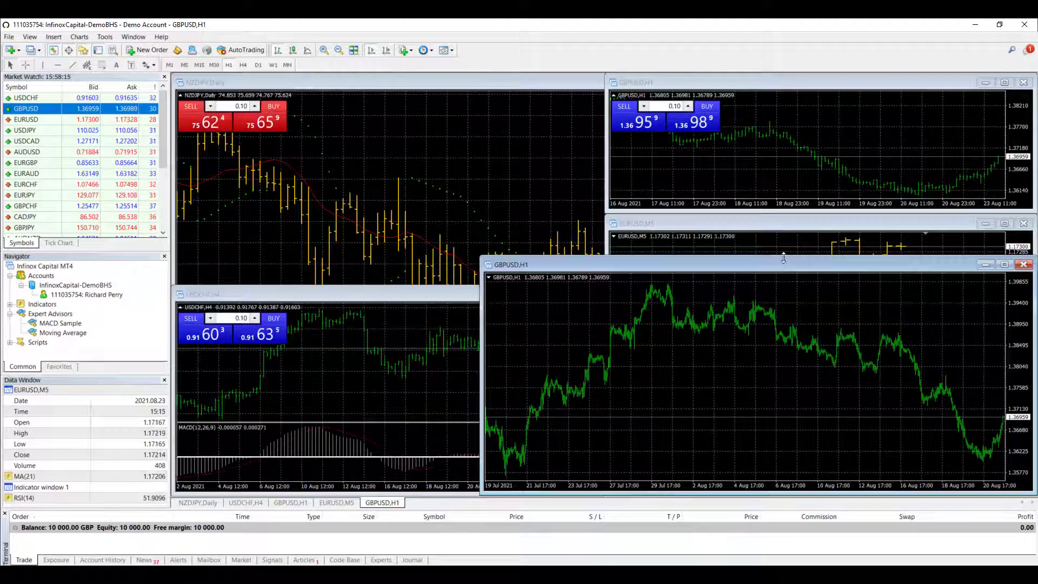
drag(820, 264, 560, 142)
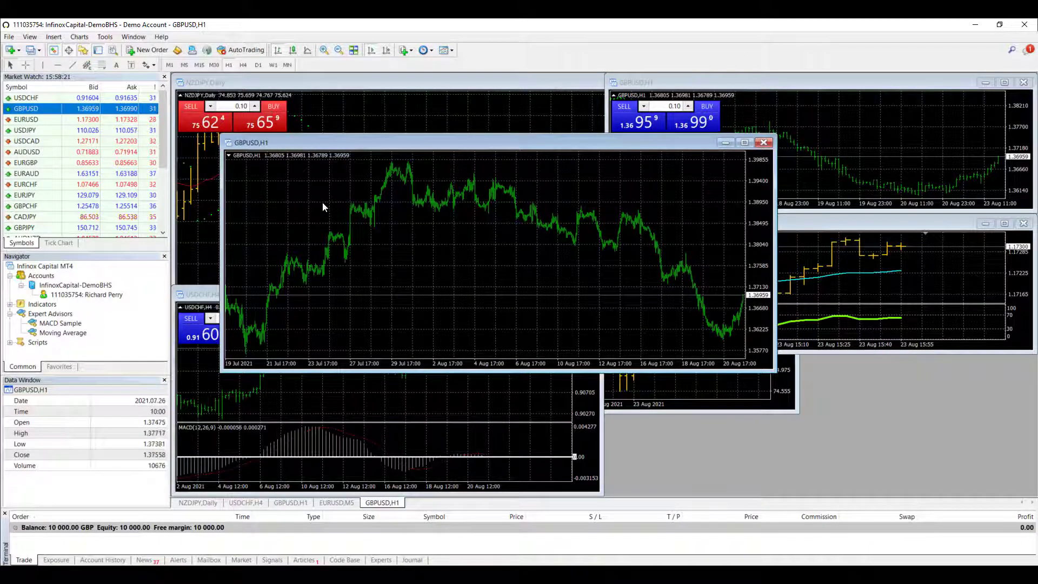
Step: Set Bar Up and Bar Down colours to Yellow in the GBPUSD,H1 chart's Properties
right_click(296, 192)
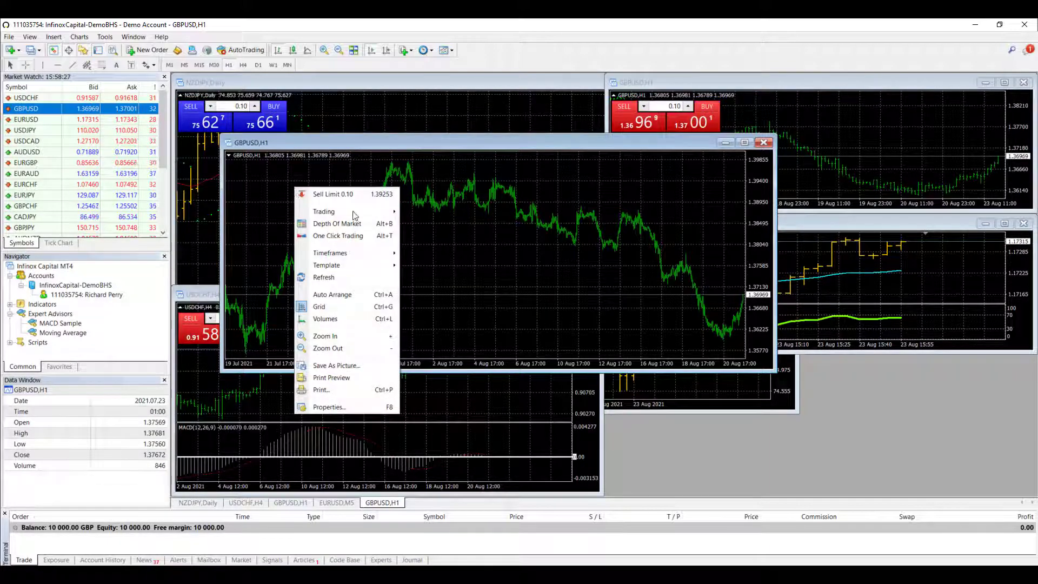
click(334, 407)
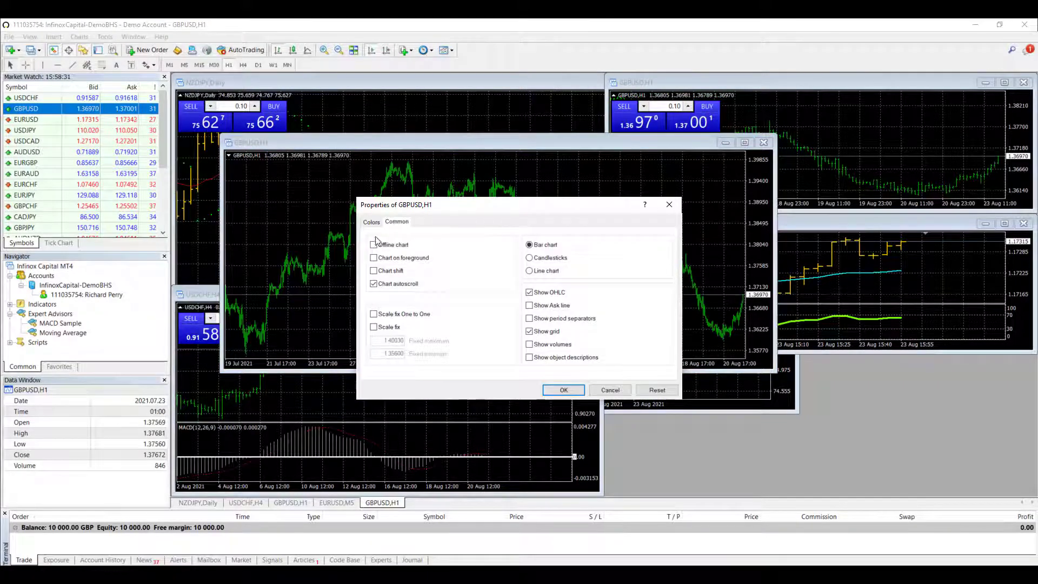
click(371, 223)
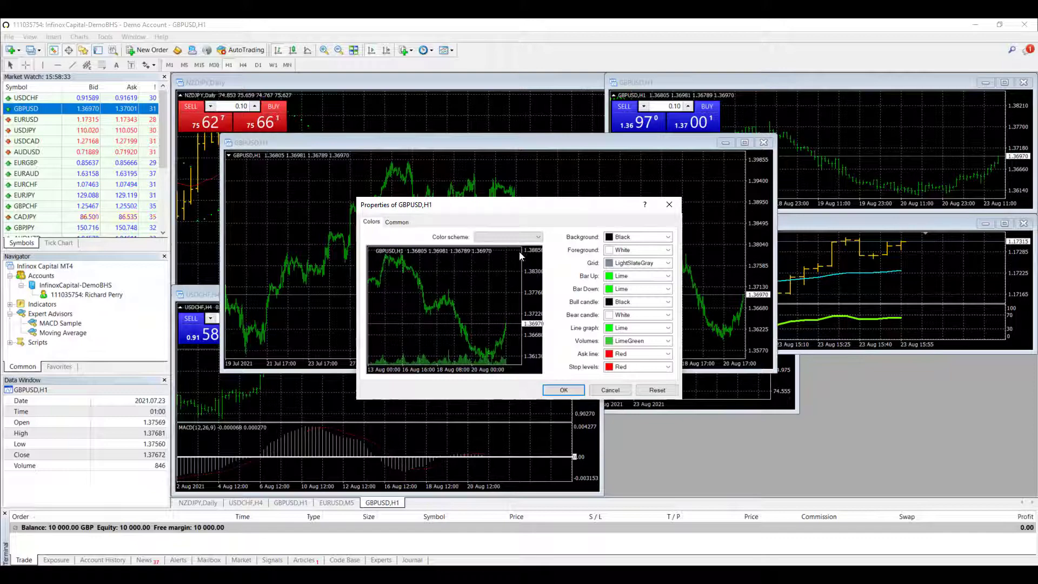
click(669, 277)
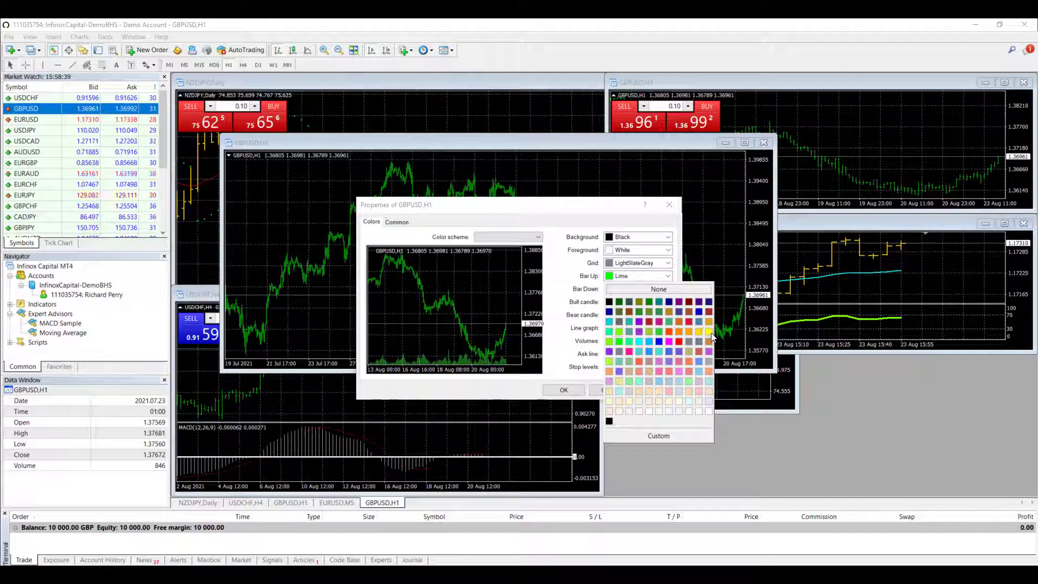
click(709, 331)
click(669, 301)
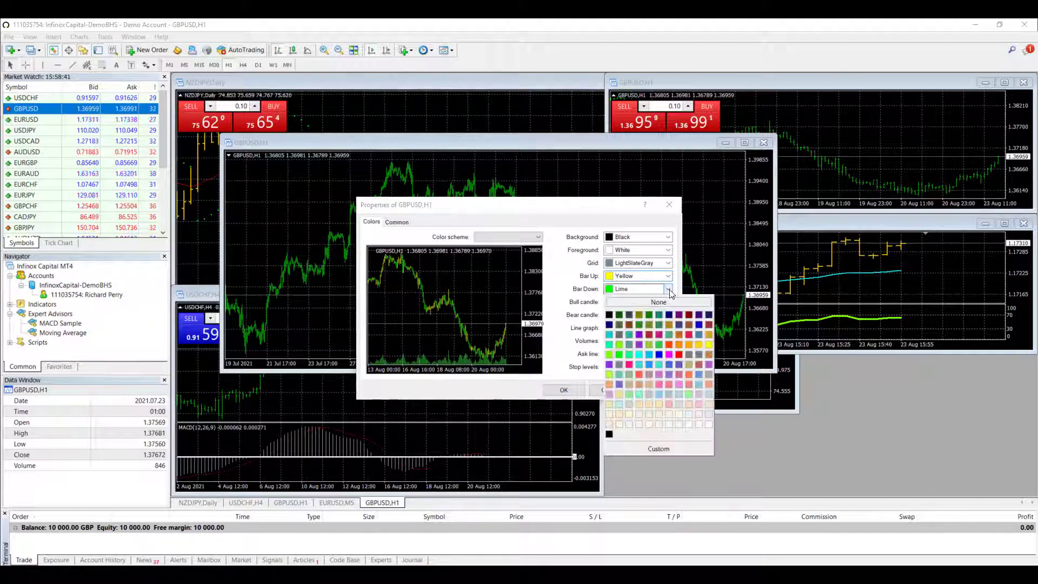
click(708, 344)
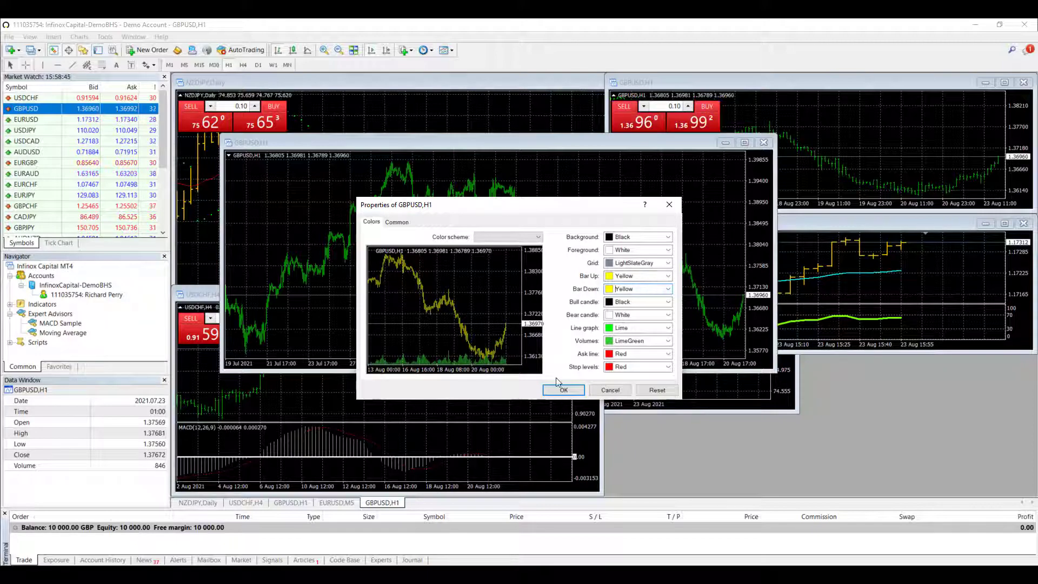
click(553, 393)
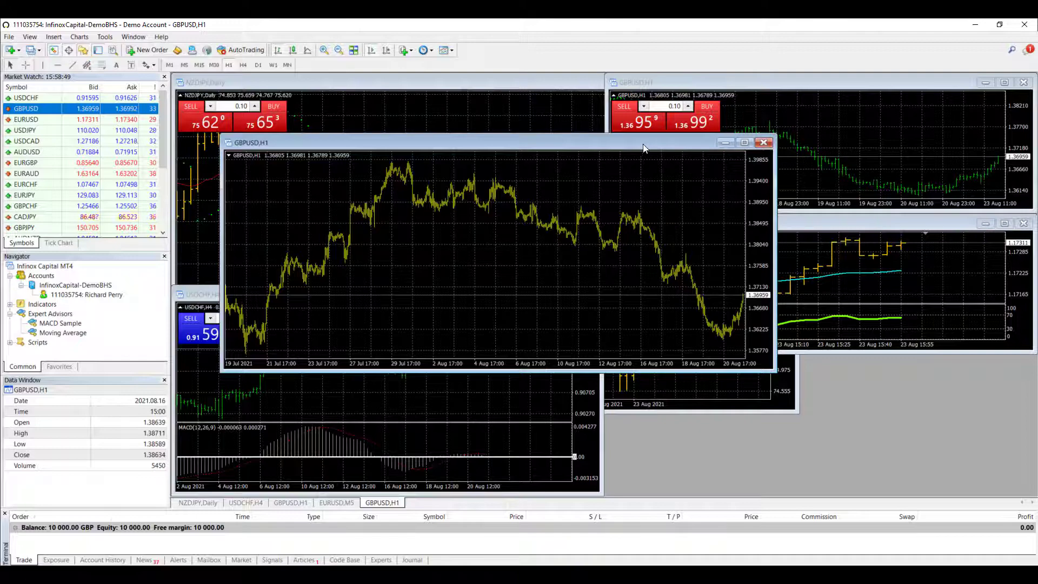
Step: Maximize the yellow GBPUSD,H1 chart and zoom in until 9–23 August is shown
double_click(667, 139)
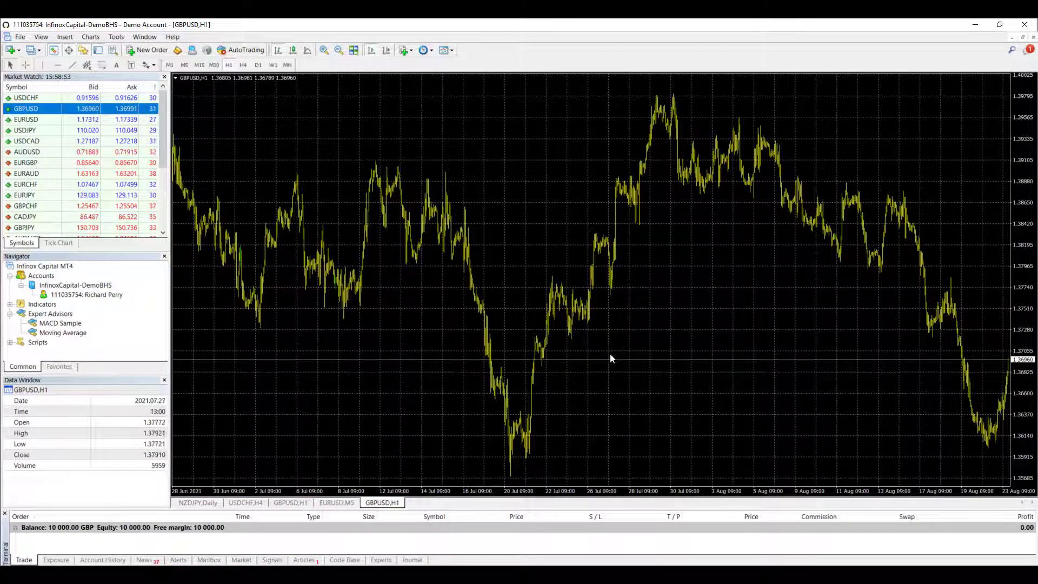
click(324, 51)
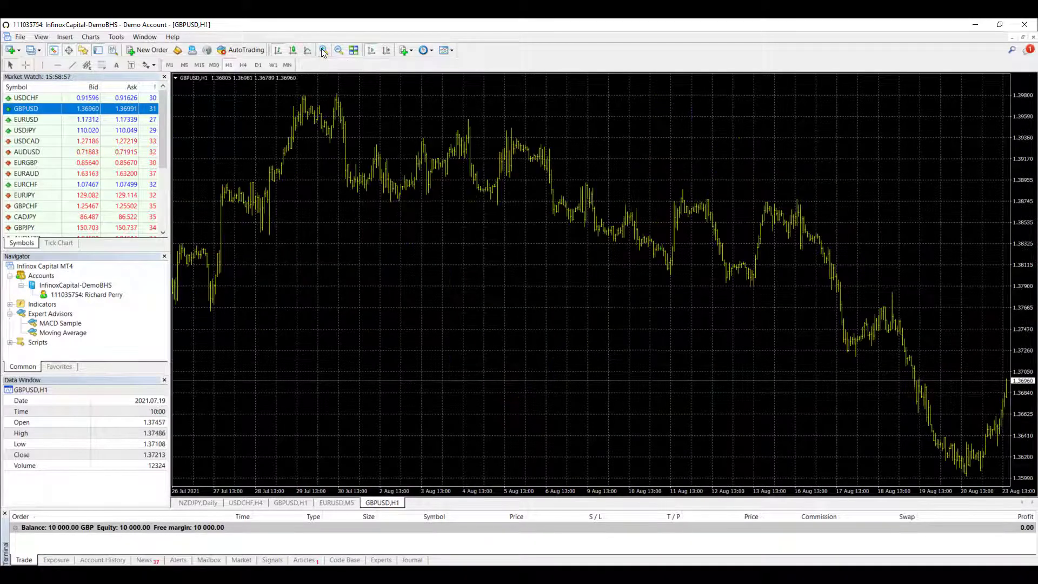
click(323, 50)
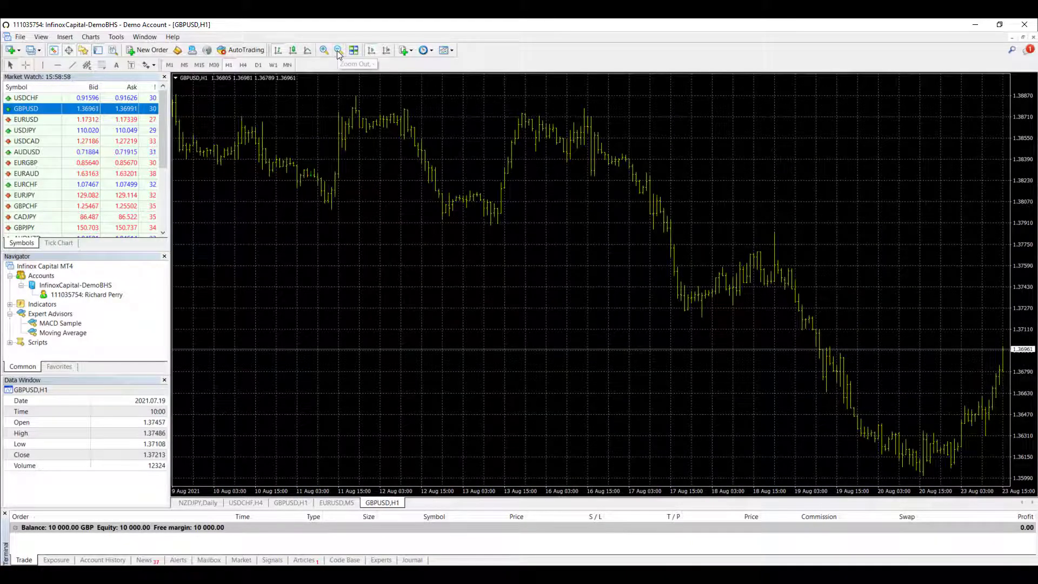
click(338, 51)
click(338, 51)
click(324, 50)
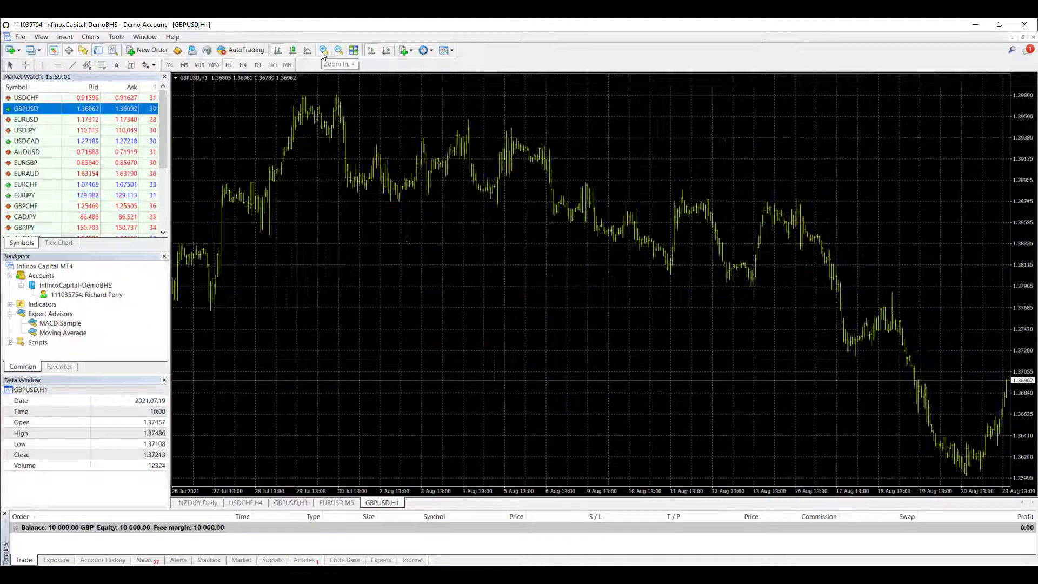
click(323, 50)
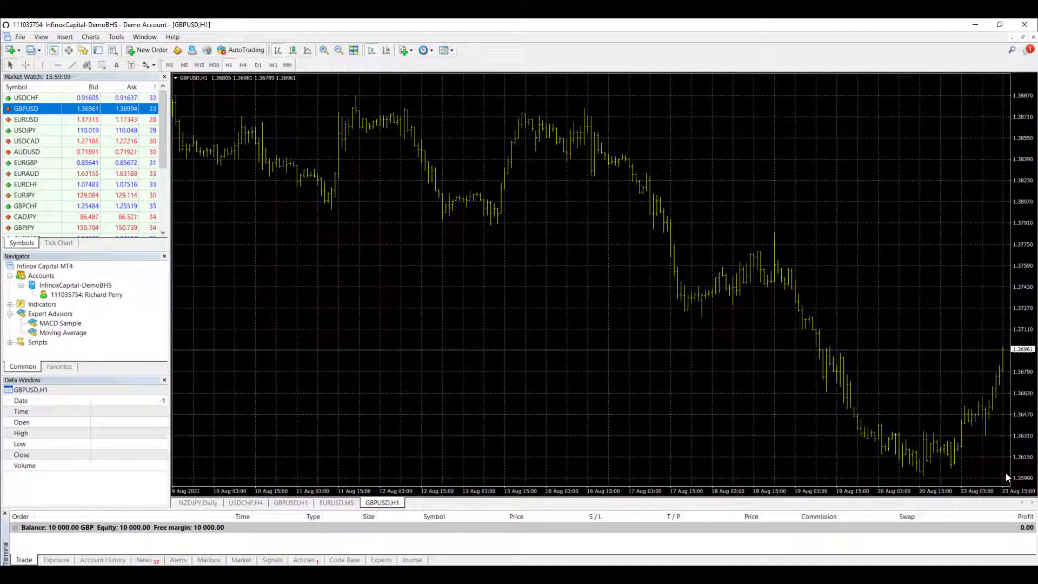
Step: Turn on Chart Shift and drag the shift marker to size the gap after the latest bar
click(385, 50)
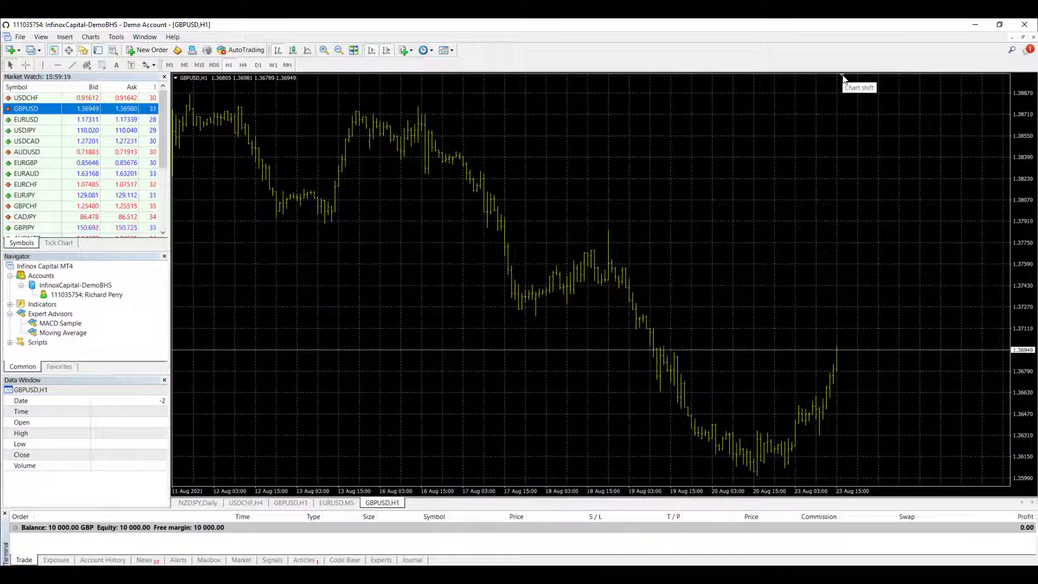
drag(842, 75, 921, 82)
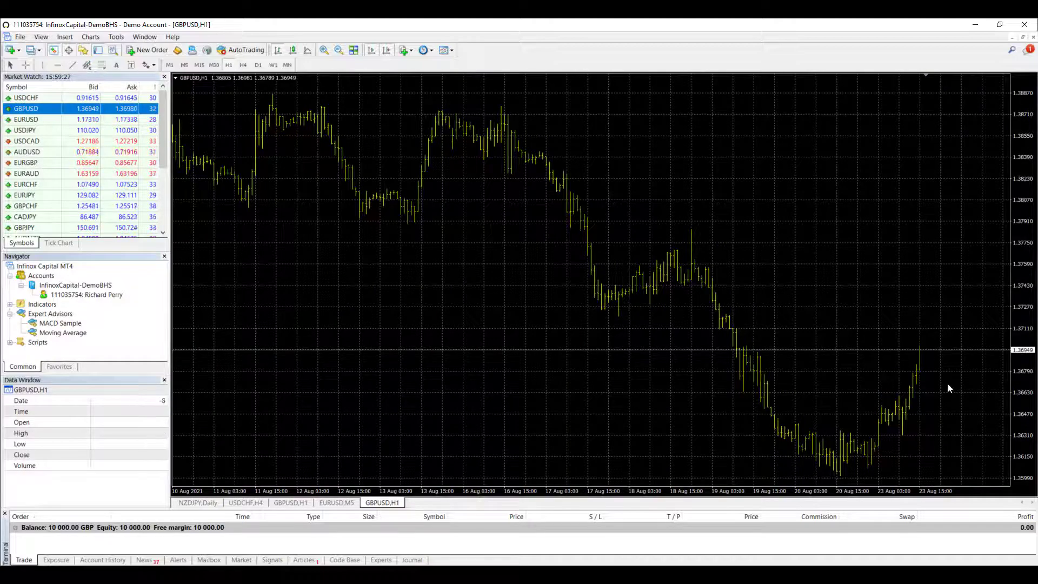
mouse_move(924, 76)
mouse_down()
mouse_move(933, 79)
mouse_move(925, 82)
mouse_up()
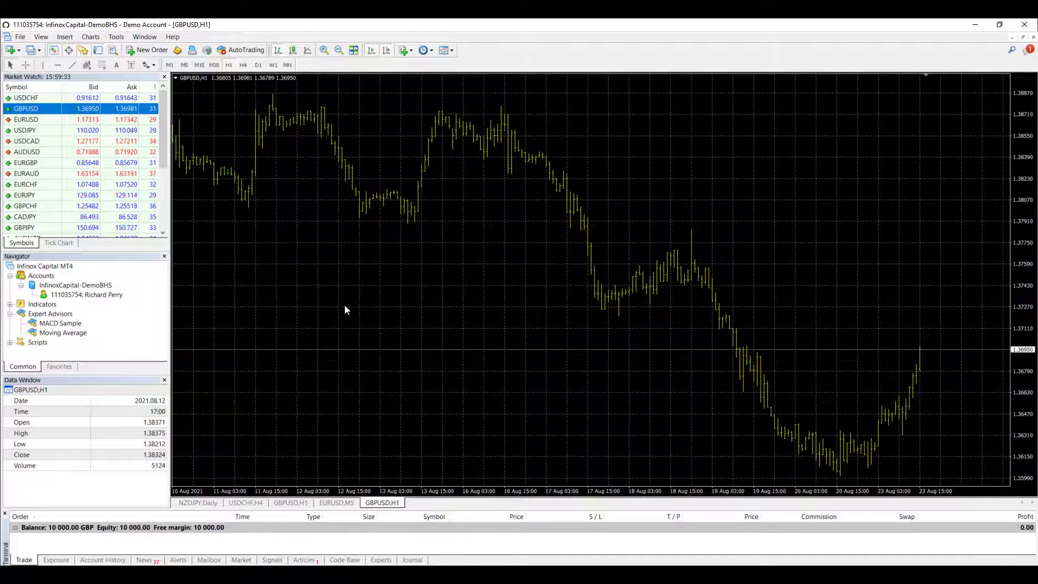
drag(346, 310, 575, 376)
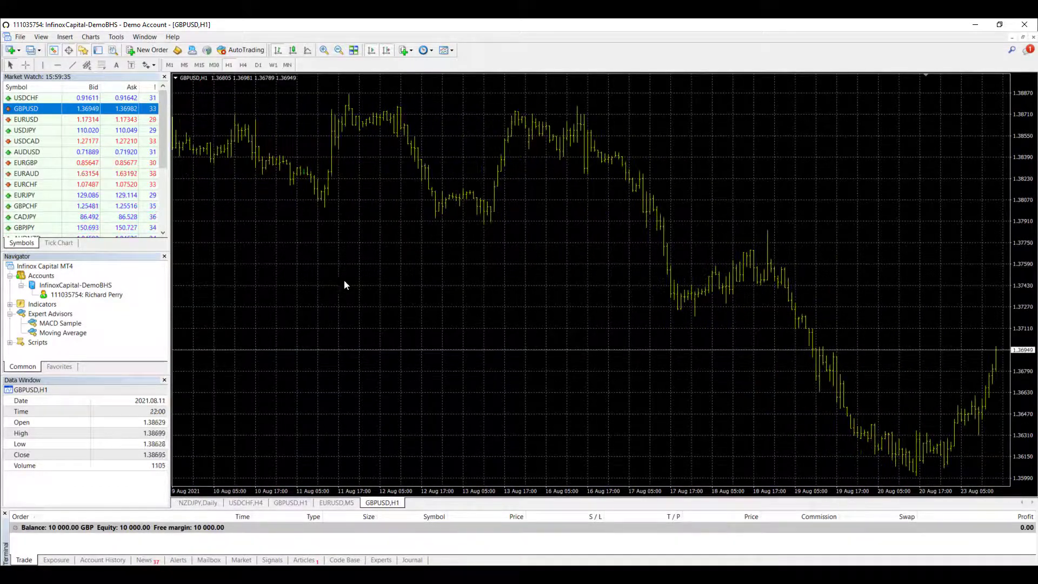
drag(345, 284, 779, 330)
drag(445, 365, 634, 368)
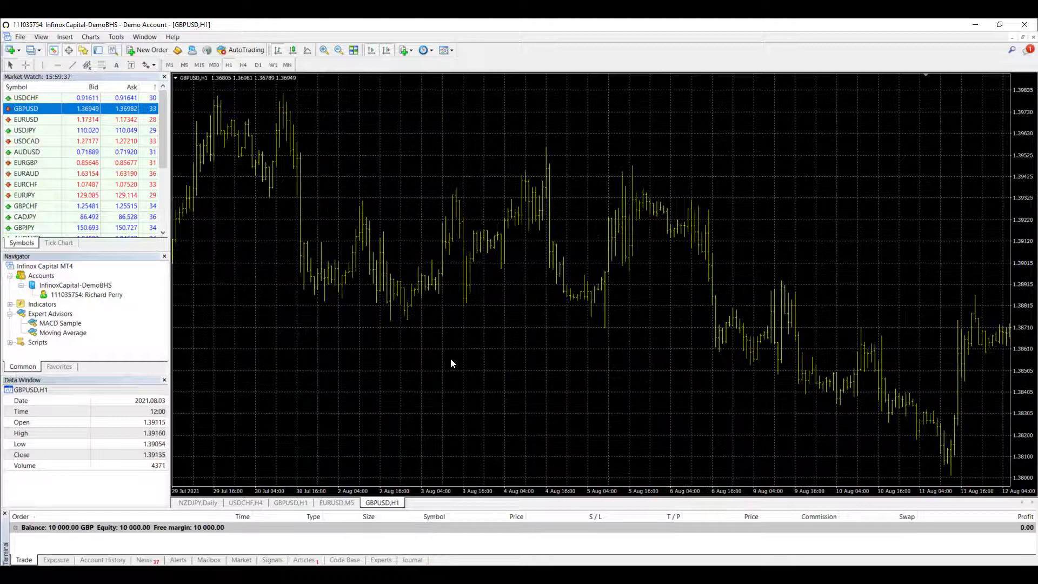
drag(450, 358, 738, 395)
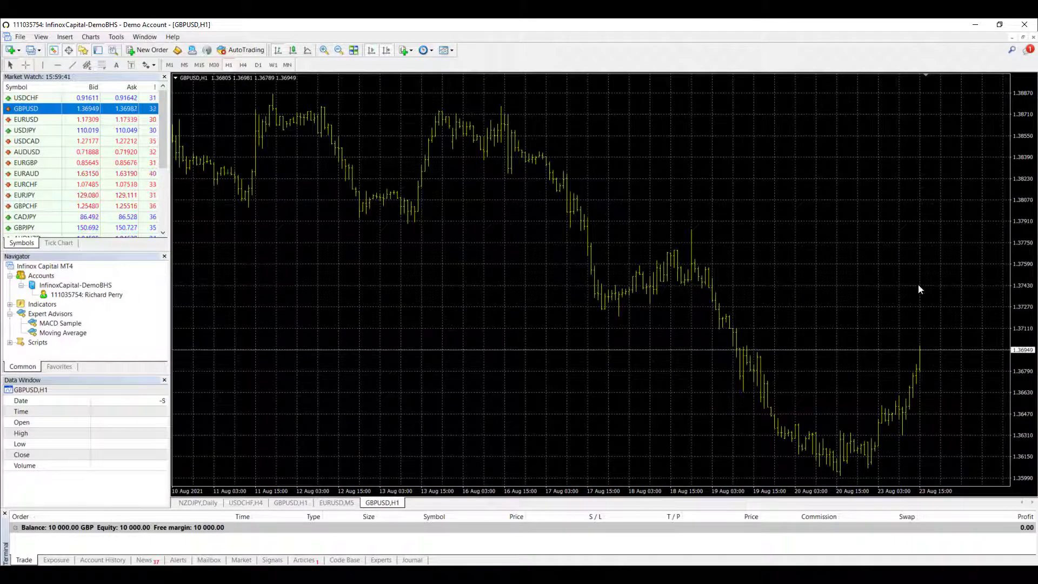
click(371, 51)
drag(382, 284, 729, 355)
drag(491, 380, 696, 336)
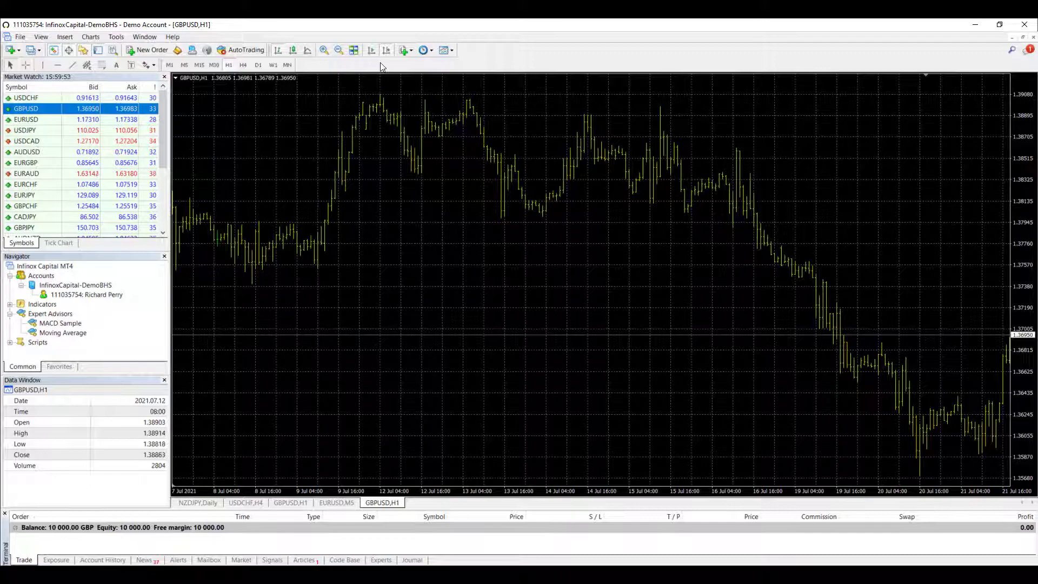
click(371, 50)
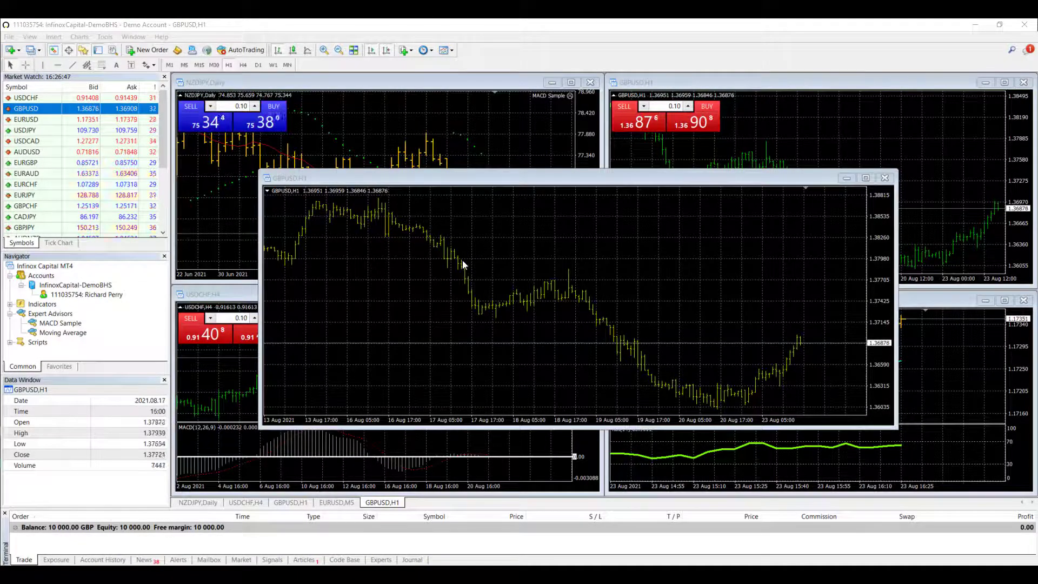
Step: Add a 21-period Moving Average from Insert > Indicators > Trend to the GBPUSD,H1 chart
click(503, 230)
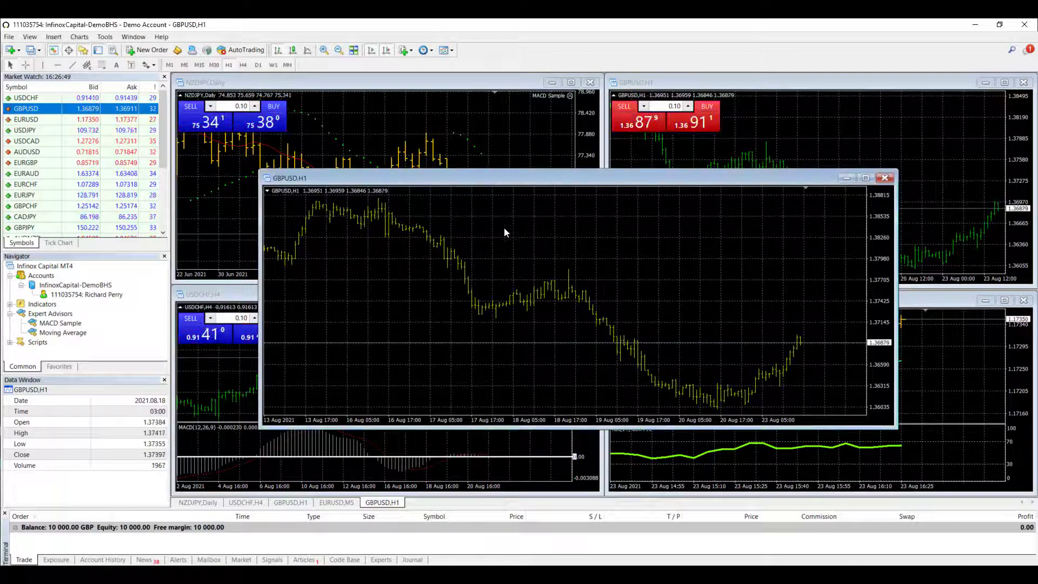
click(53, 36)
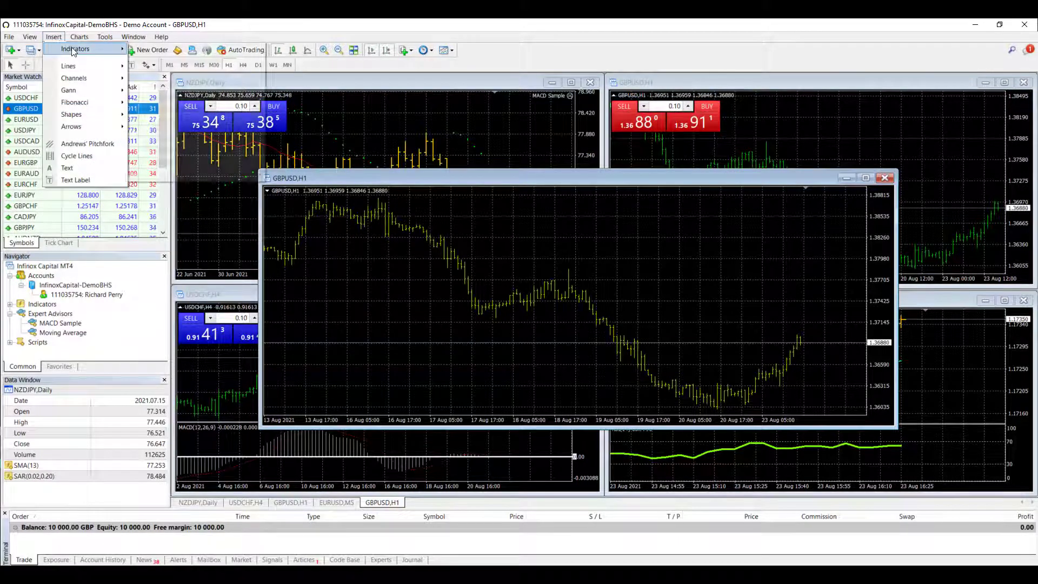
mouse_move(77, 51)
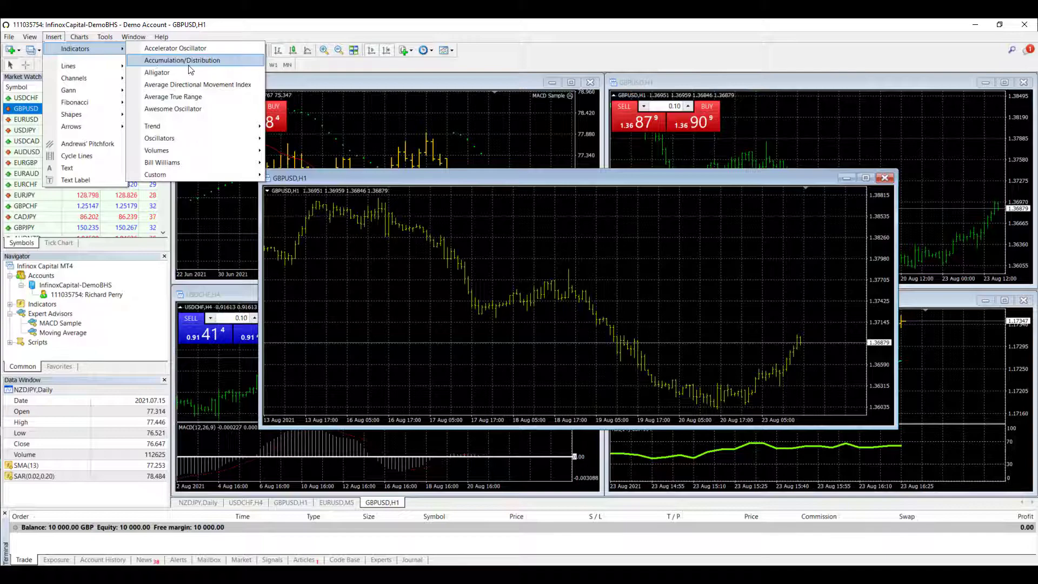
mouse_move(183, 133)
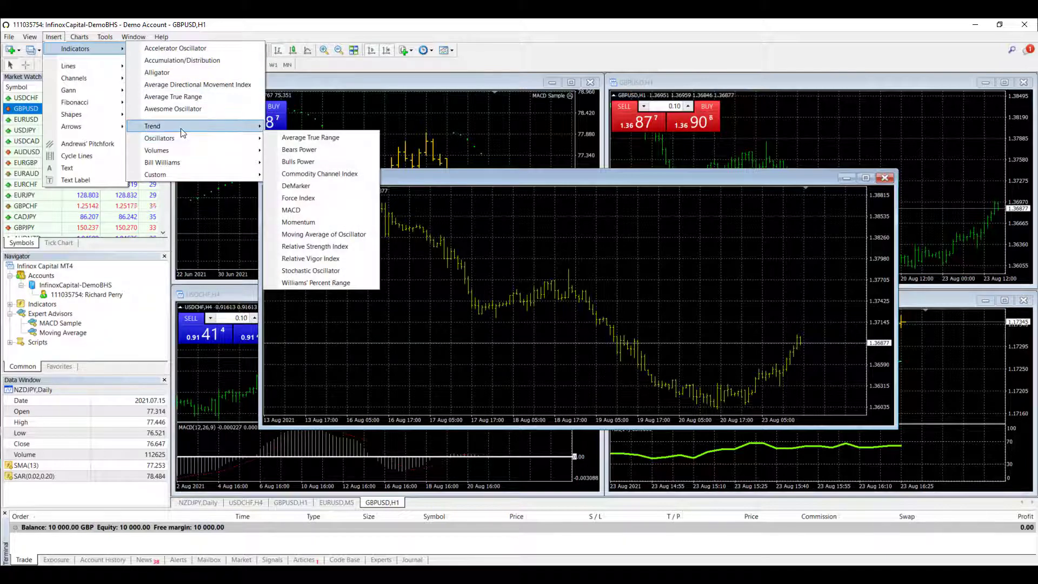
click(327, 174)
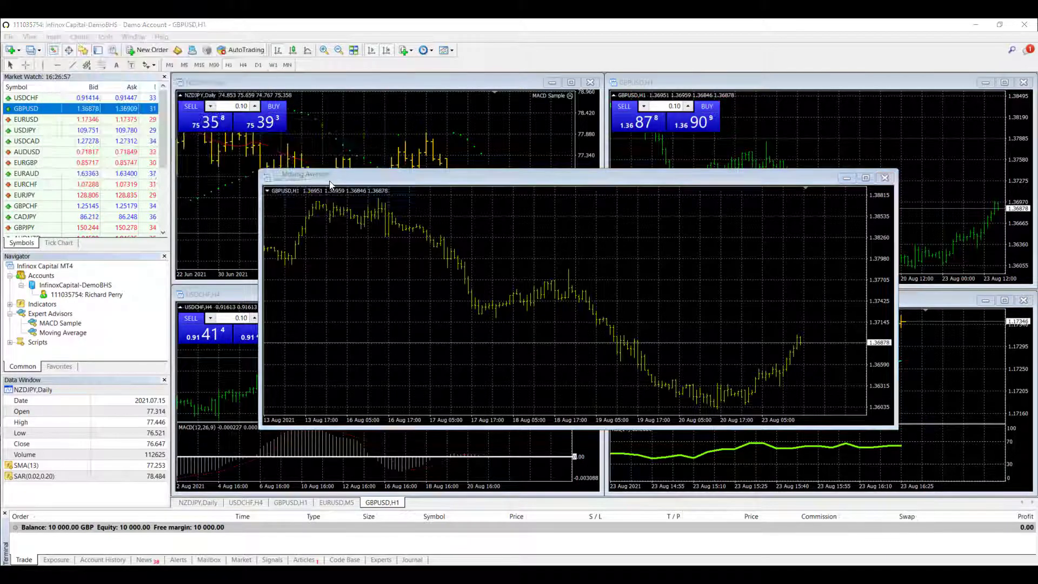
click(529, 352)
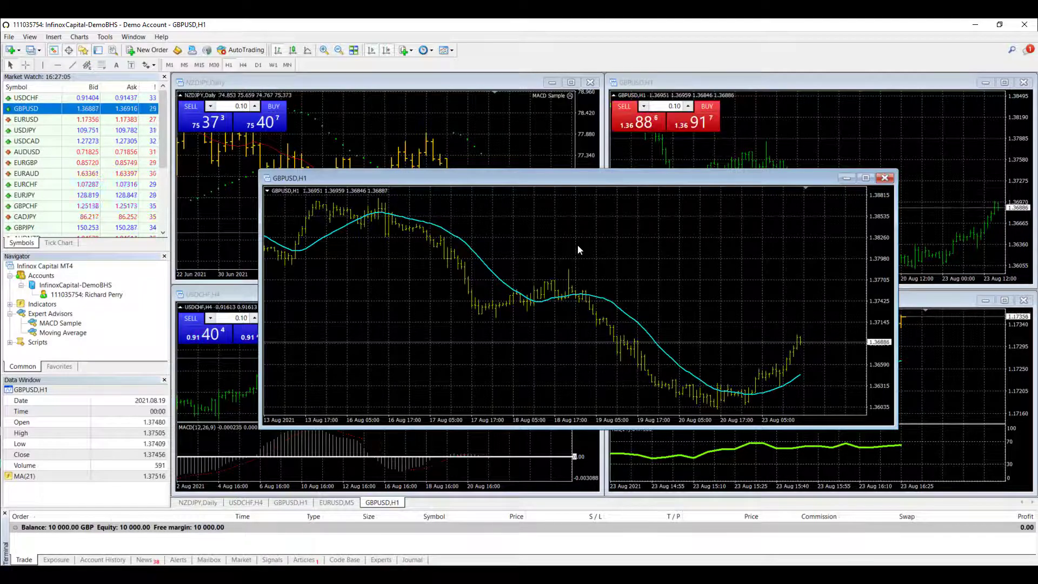
Step: Save the yellow GBPUSD,H1 chart with its moving average as template '12345'
right_click(510, 214)
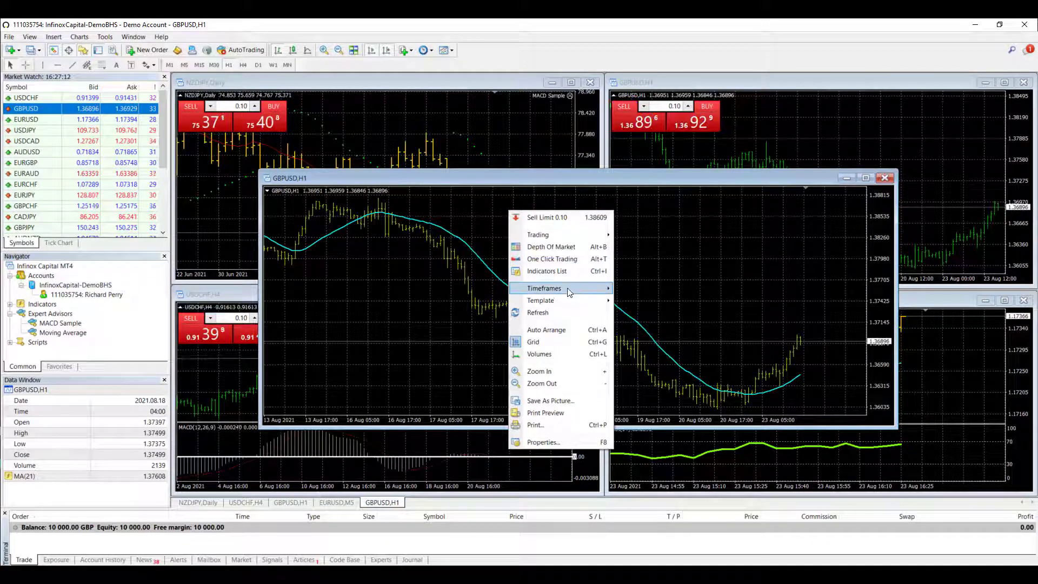
mouse_move(588, 304)
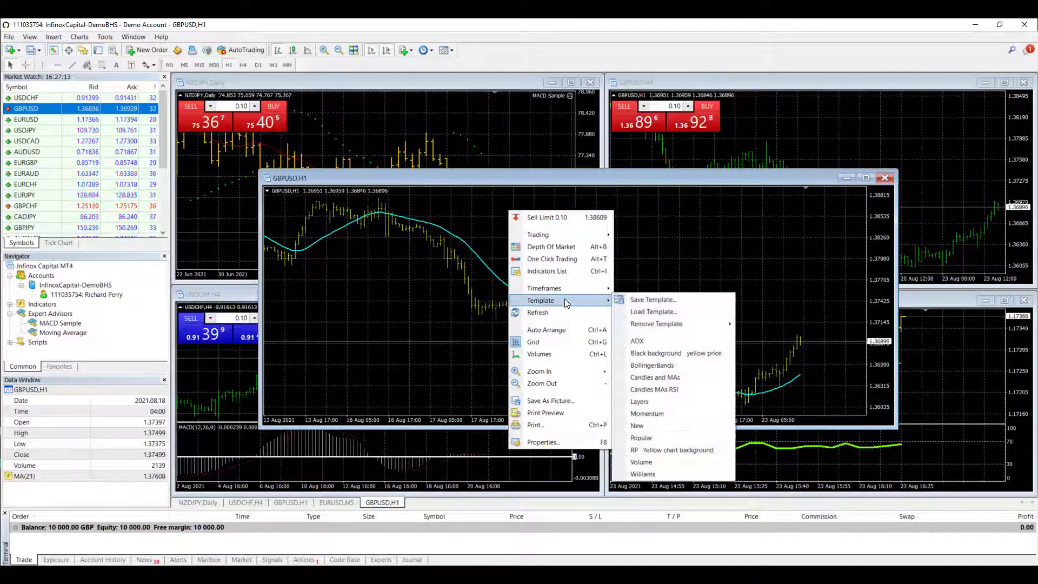
click(656, 301)
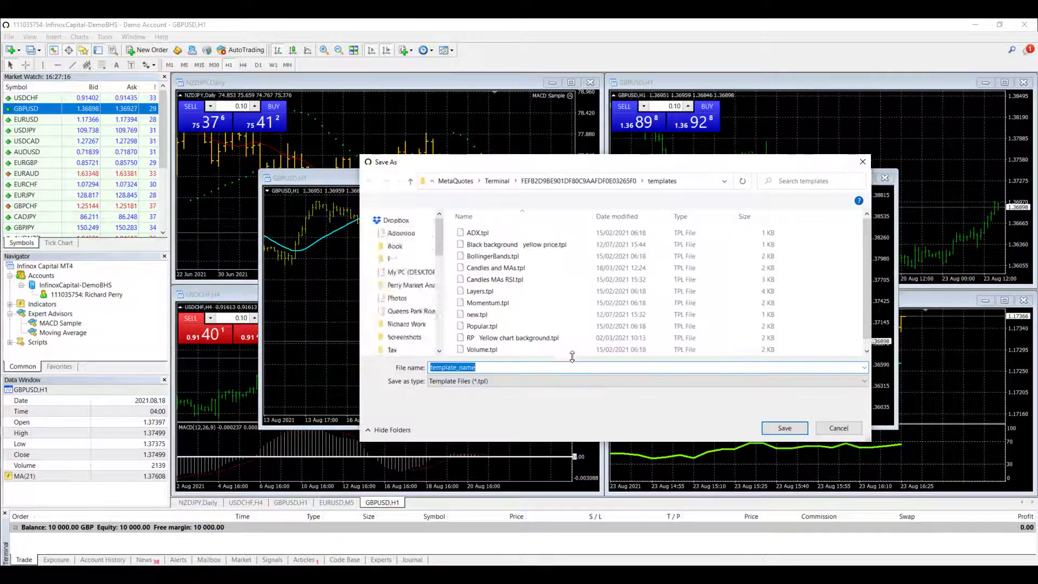
text(12345)
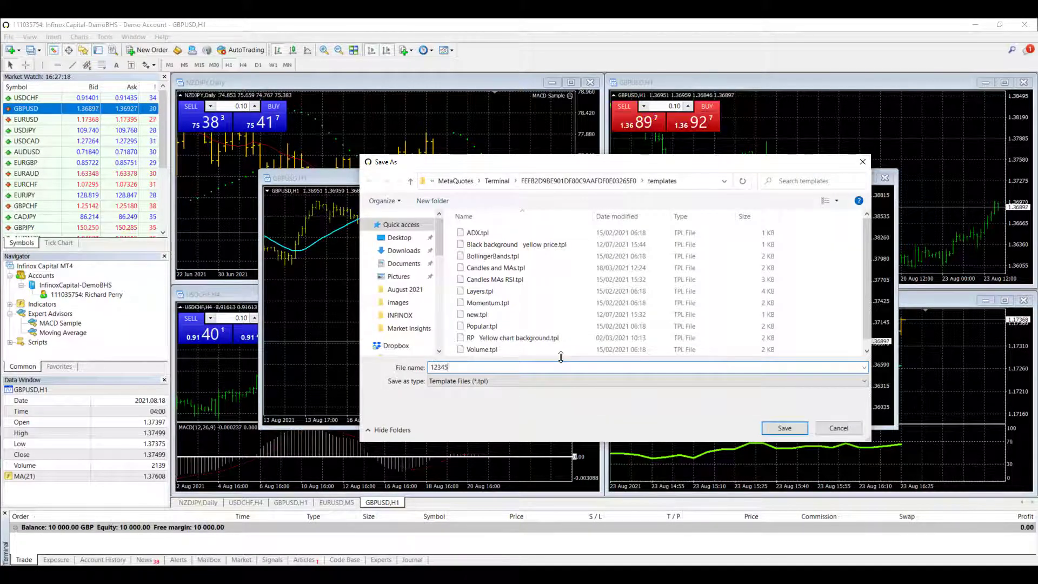
click(785, 427)
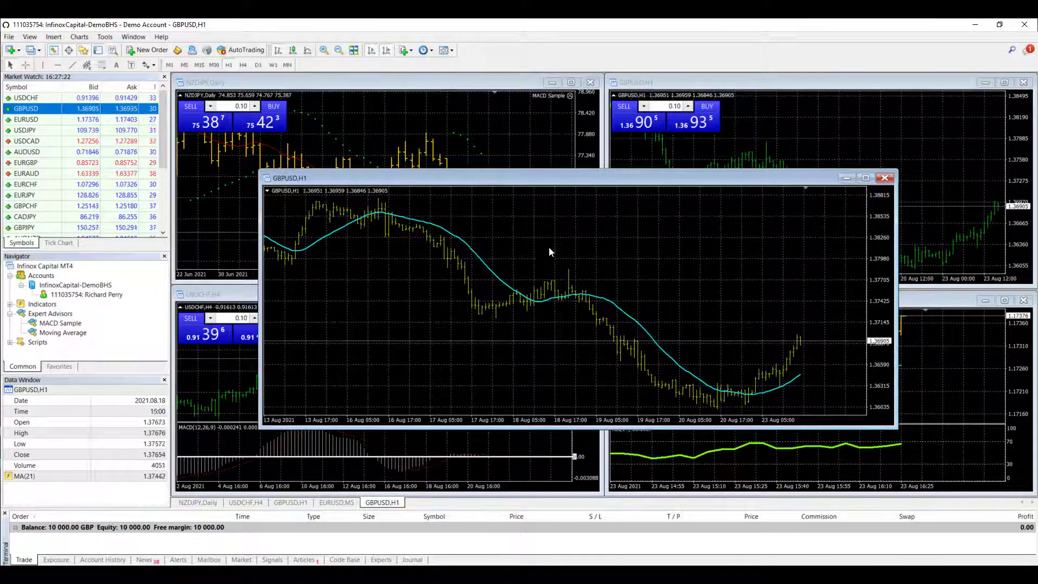
Step: Open a new hourly chart, apply the 12345 template to it, and tile all six charts
click(8, 52)
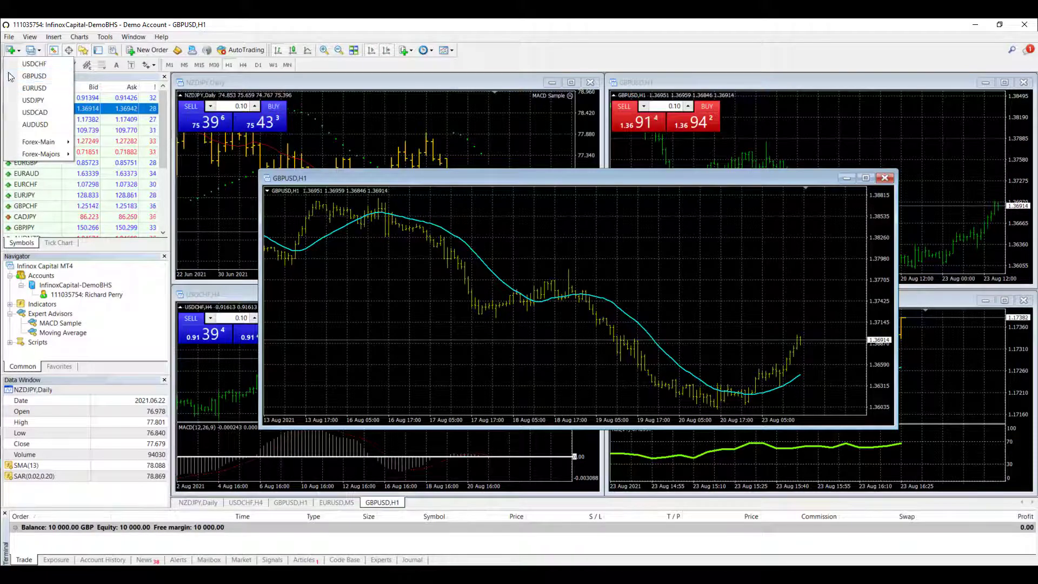
click(31, 65)
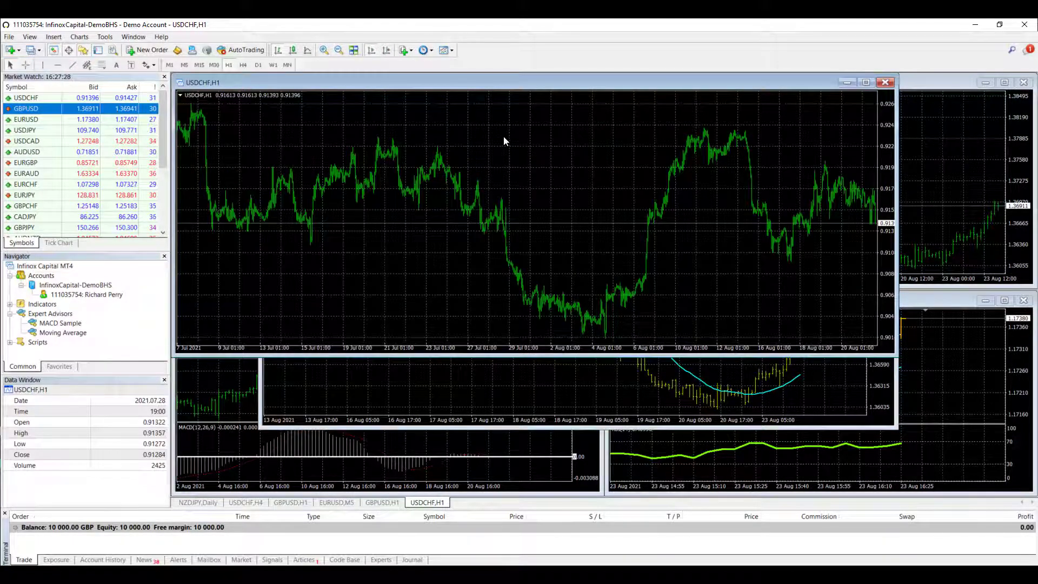
right_click(504, 137)
mouse_move(565, 216)
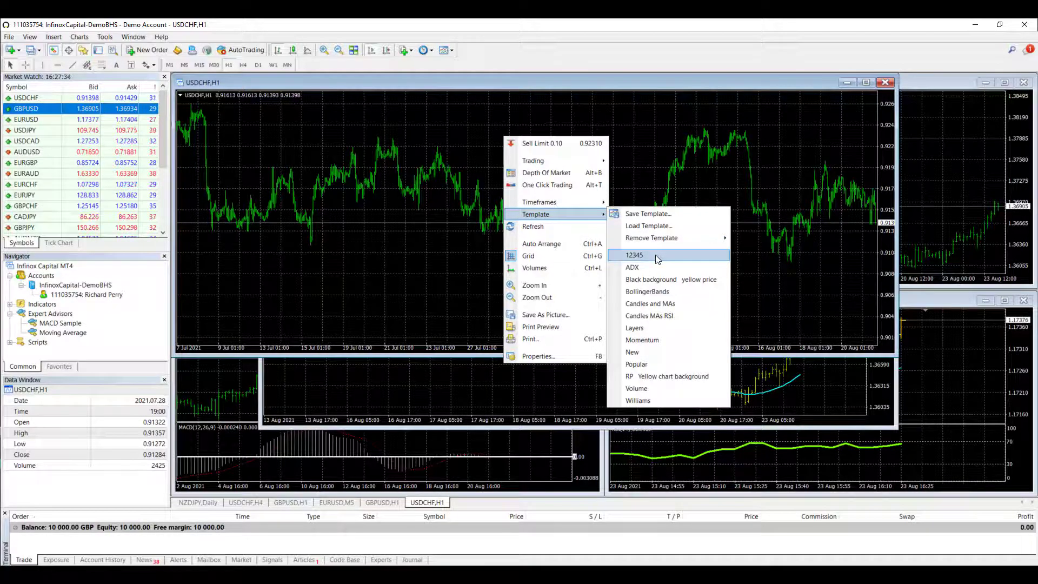
click(635, 255)
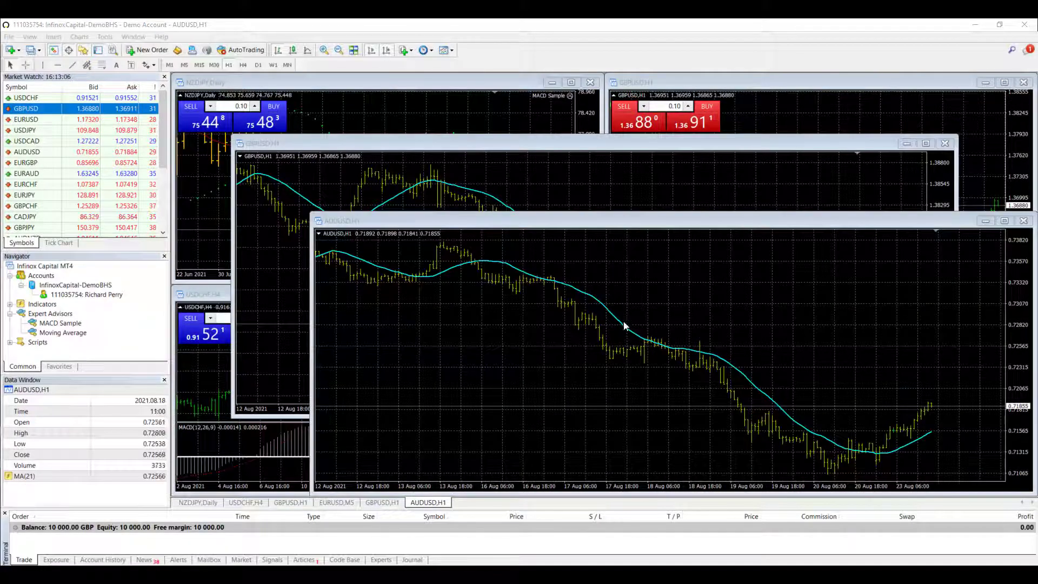
click(353, 51)
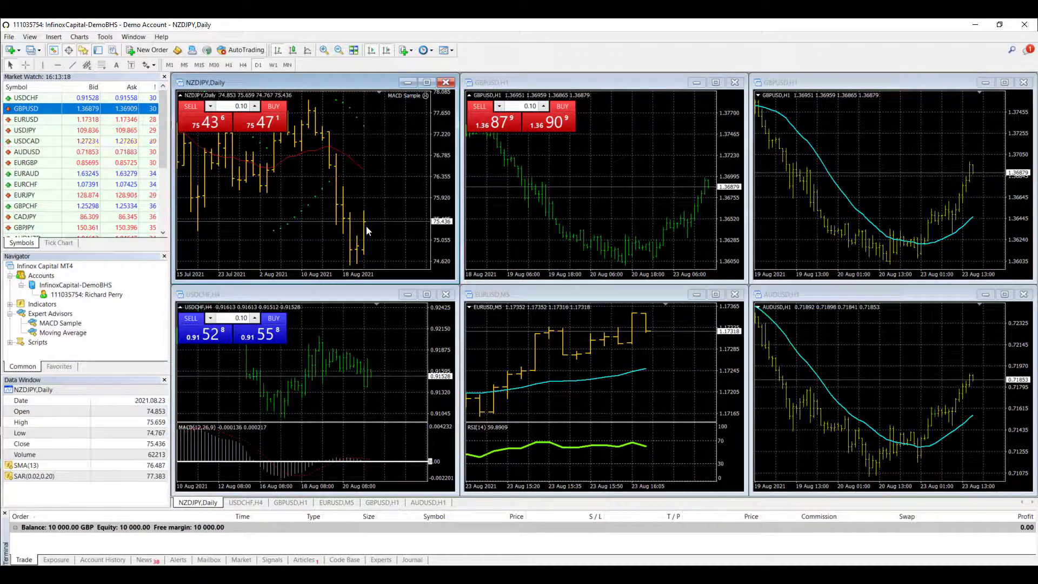
Step: Save the tiled six-chart workspace via File > Profiles > Save As as 'my profile'
click(8, 38)
mouse_move(33, 88)
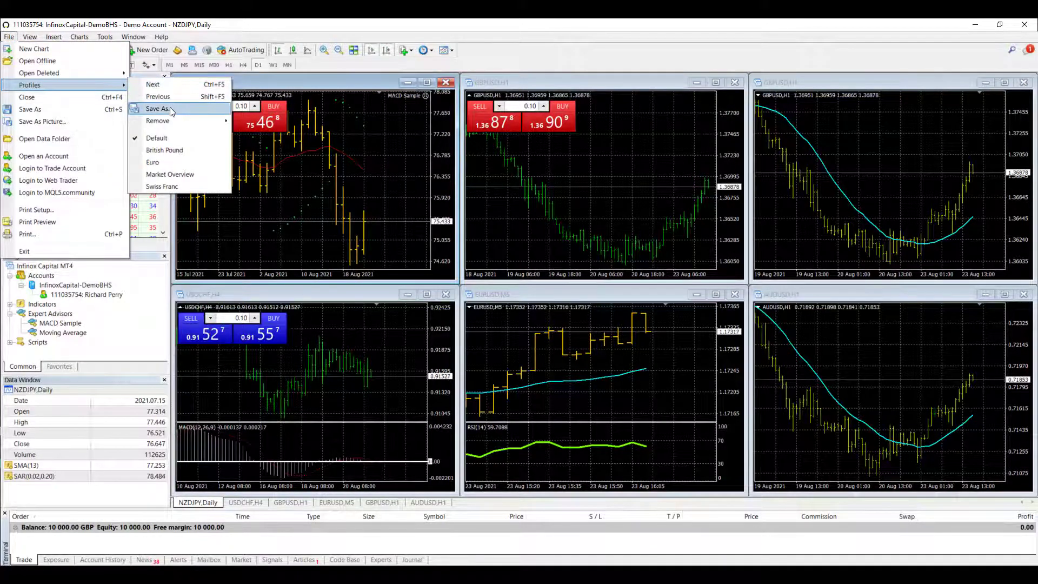
click(170, 107)
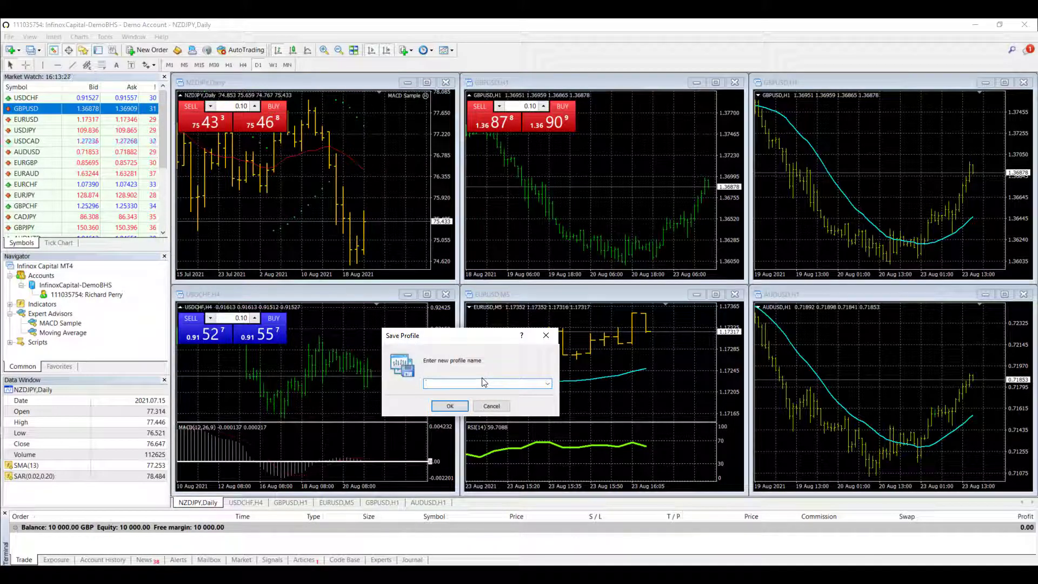
text(my profile)
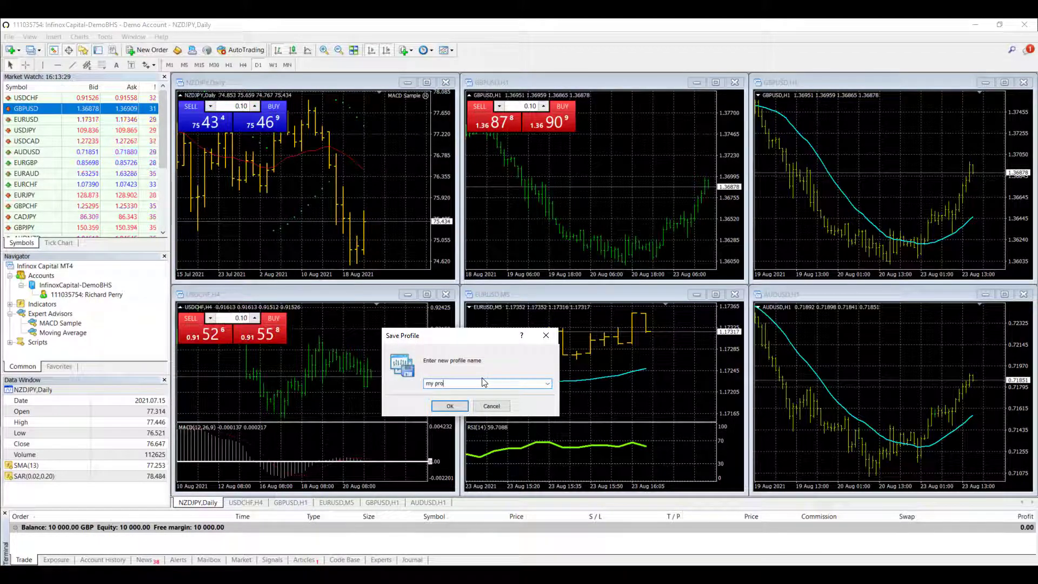
click(456, 409)
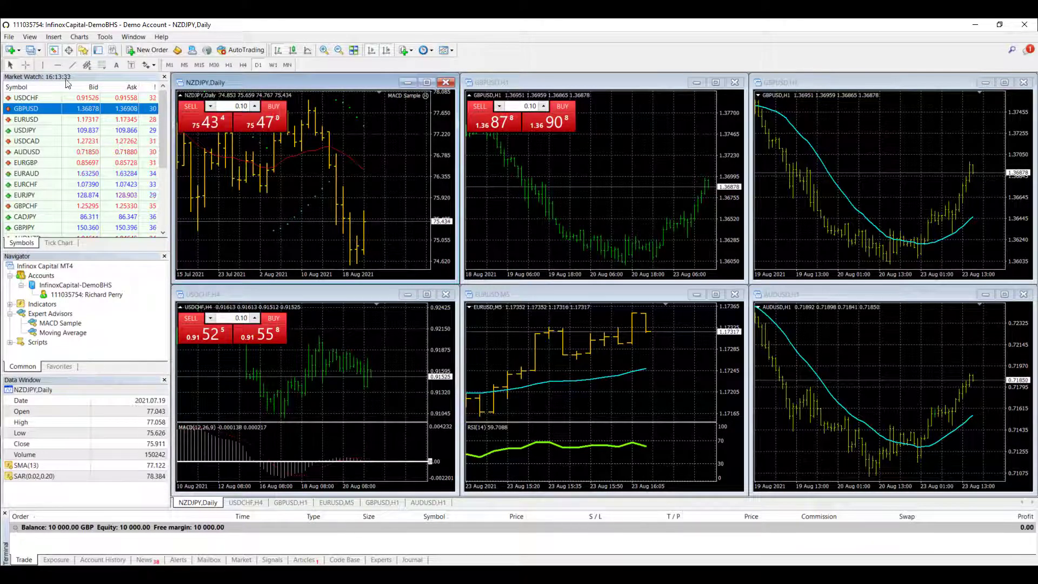
Step: Show the saved profiles list to confirm 'My profile' is present and ticked as active
click(9, 37)
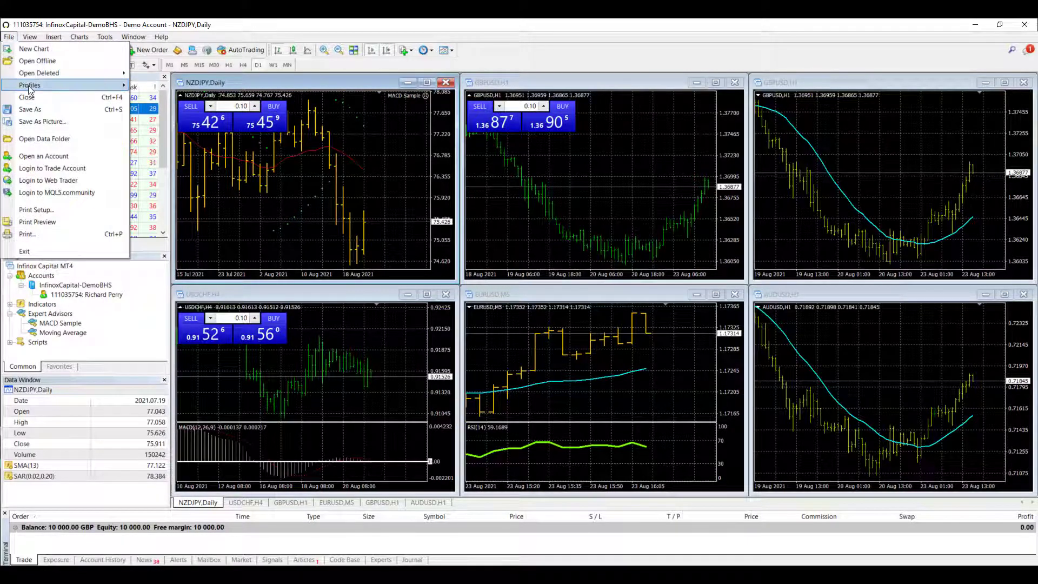
mouse_move(35, 89)
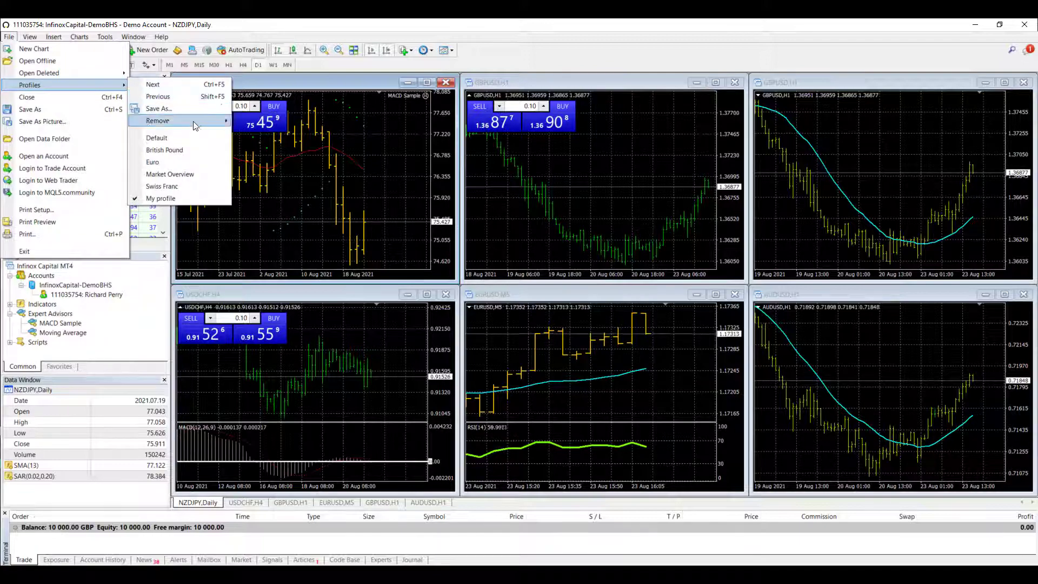